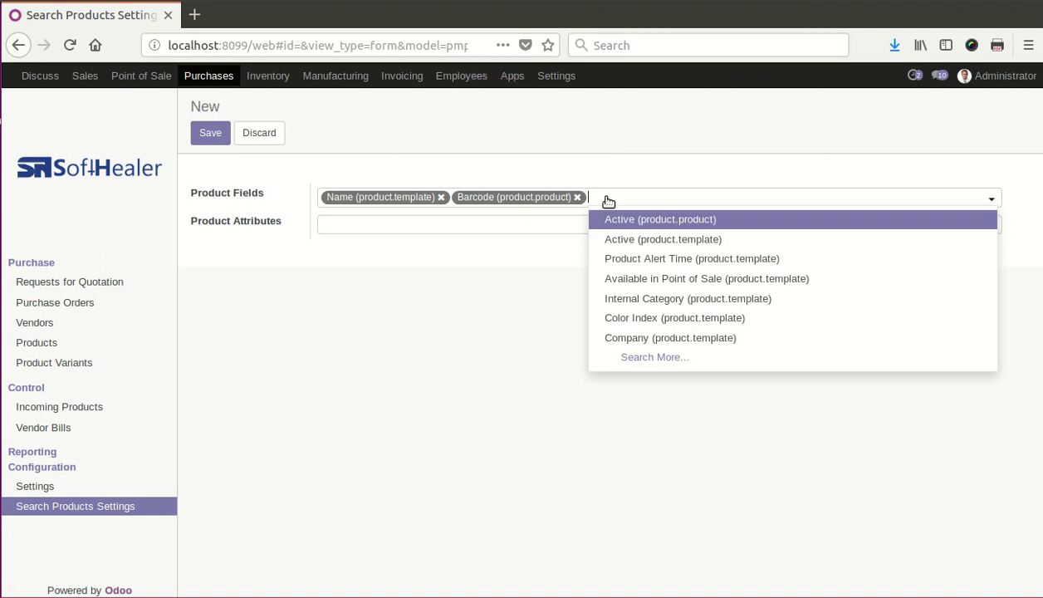
Step: Search the product fields for "code" and add Internal Reference (product.product), plus Can be Purchased, to Product Fields
click(656, 356)
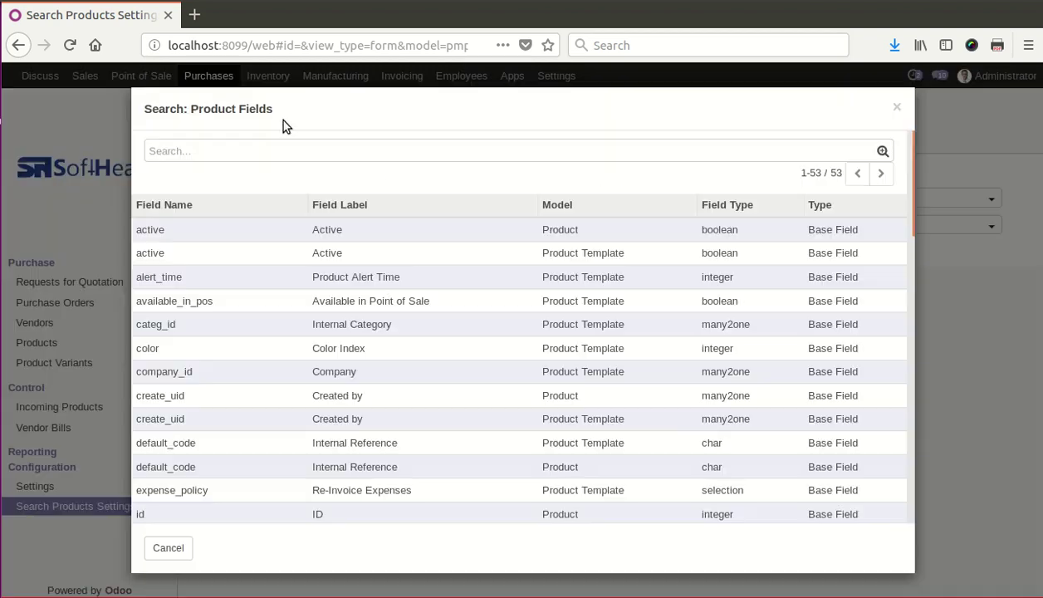
text(code)
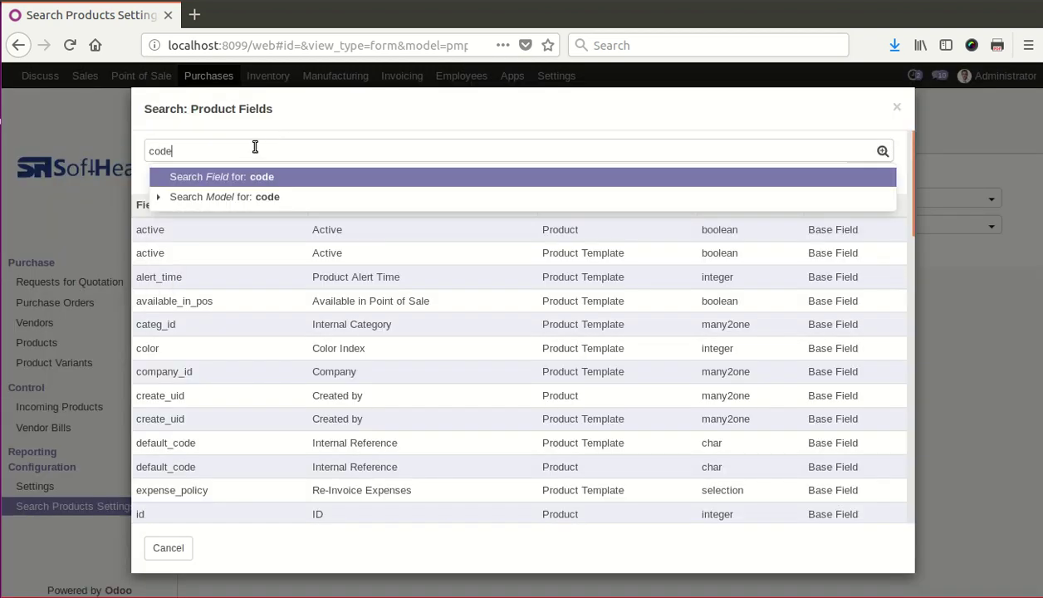
key(Return)
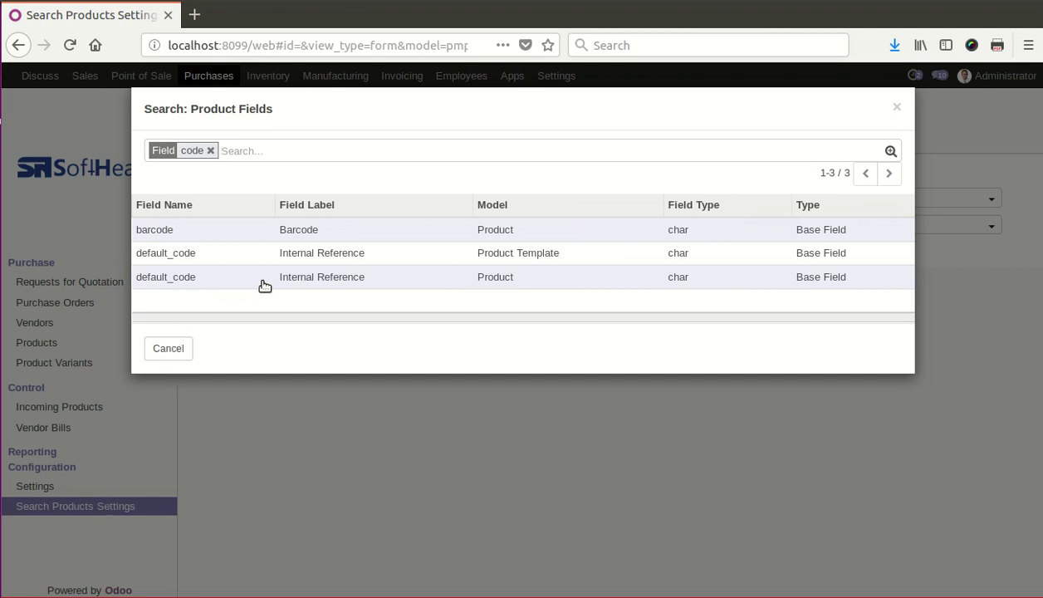
click(523, 279)
click(809, 202)
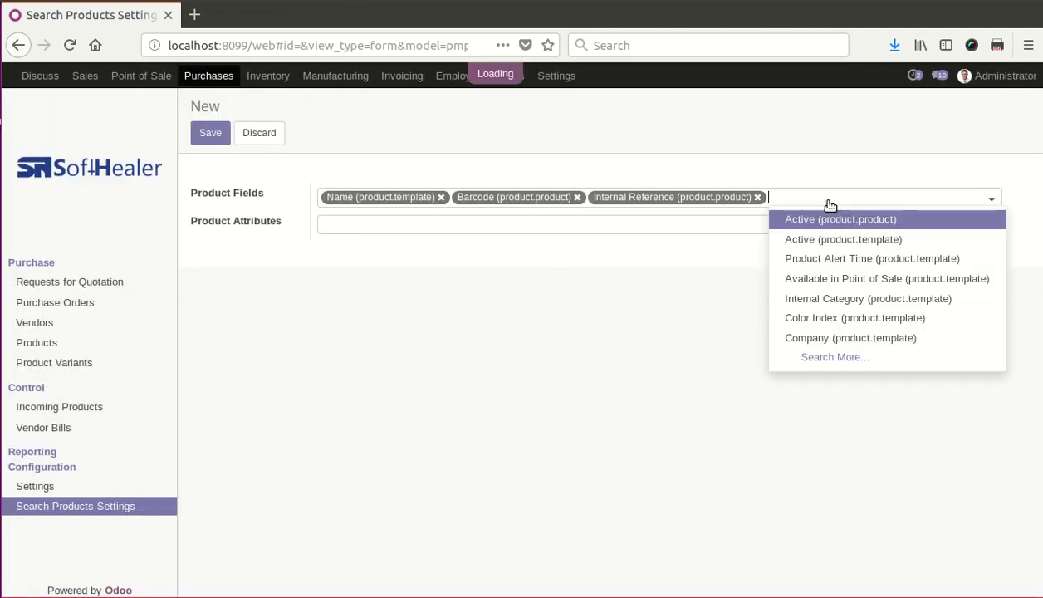
text(can)
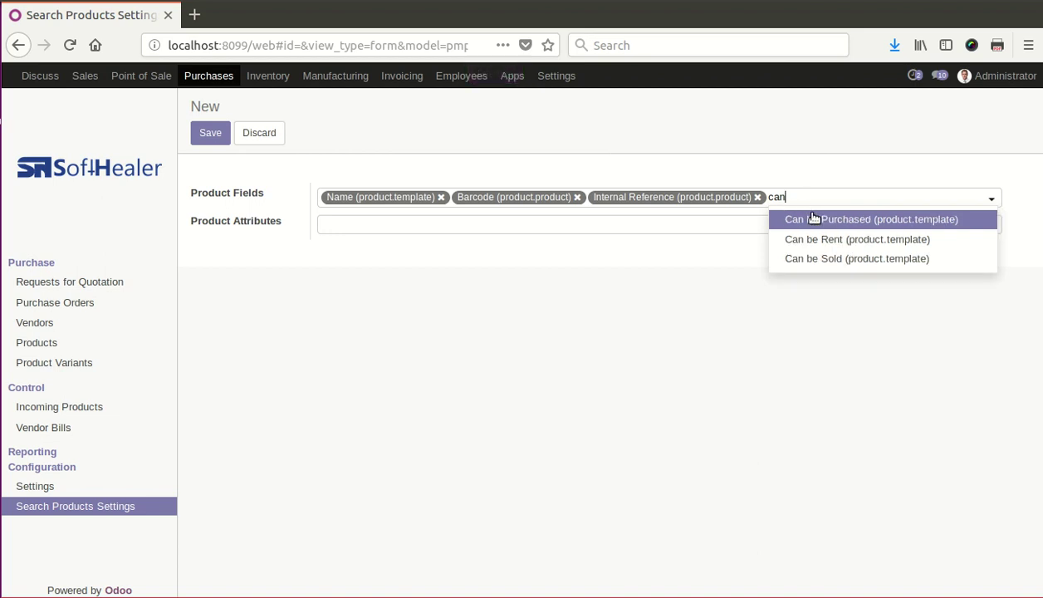
click(780, 219)
Step: Add Color and Memory as product attributes, then save the search products settings and reload the page
click(532, 243)
click(516, 255)
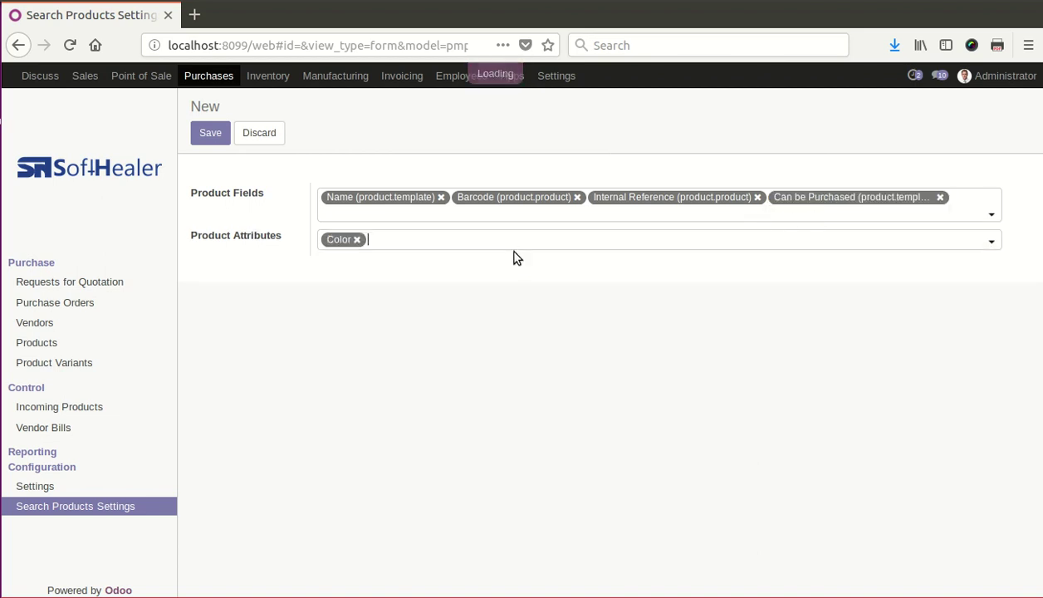
click(514, 261)
click(211, 133)
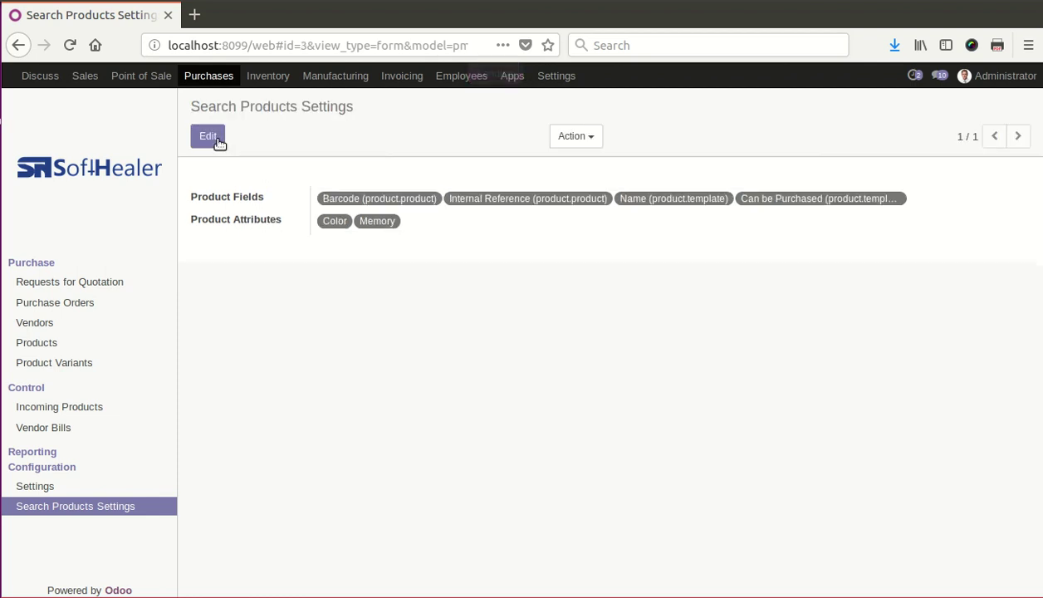
click(69, 44)
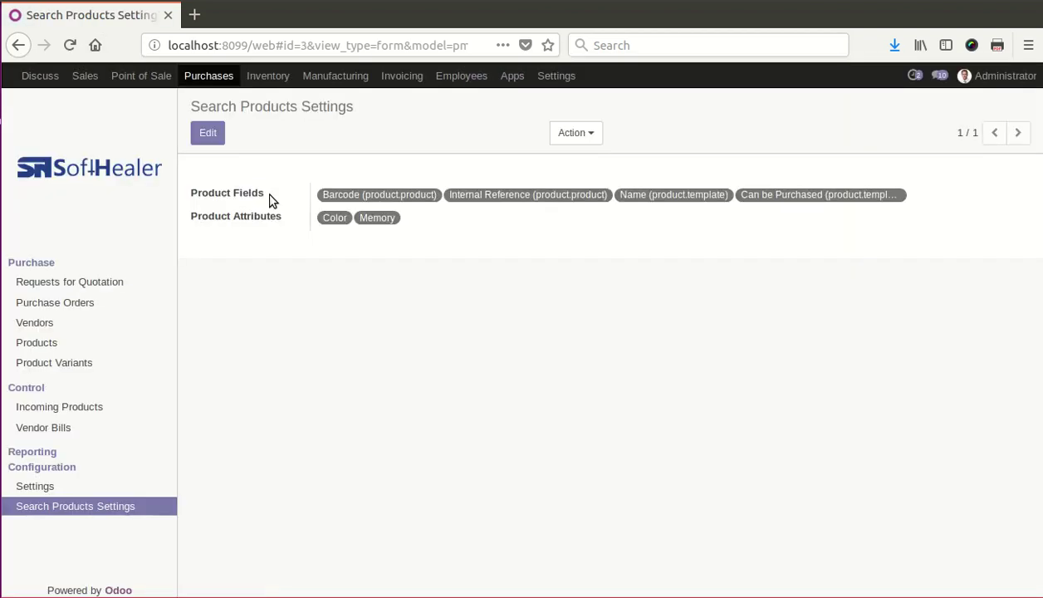
Step: Create a new purchase request for quotation with the Agrolait contact as vendor and try to save it
click(211, 81)
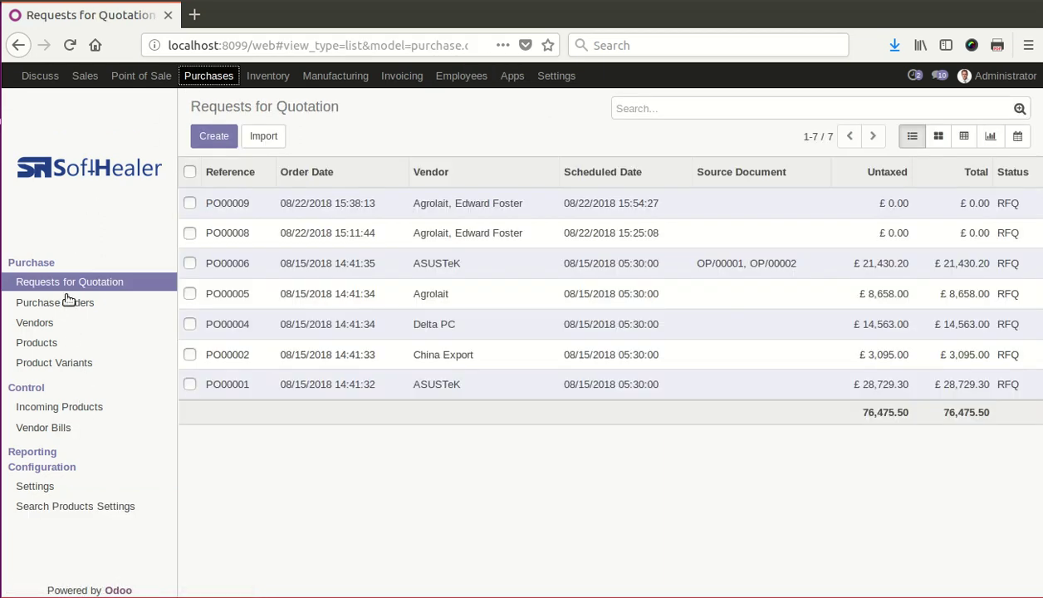
click(66, 284)
click(202, 137)
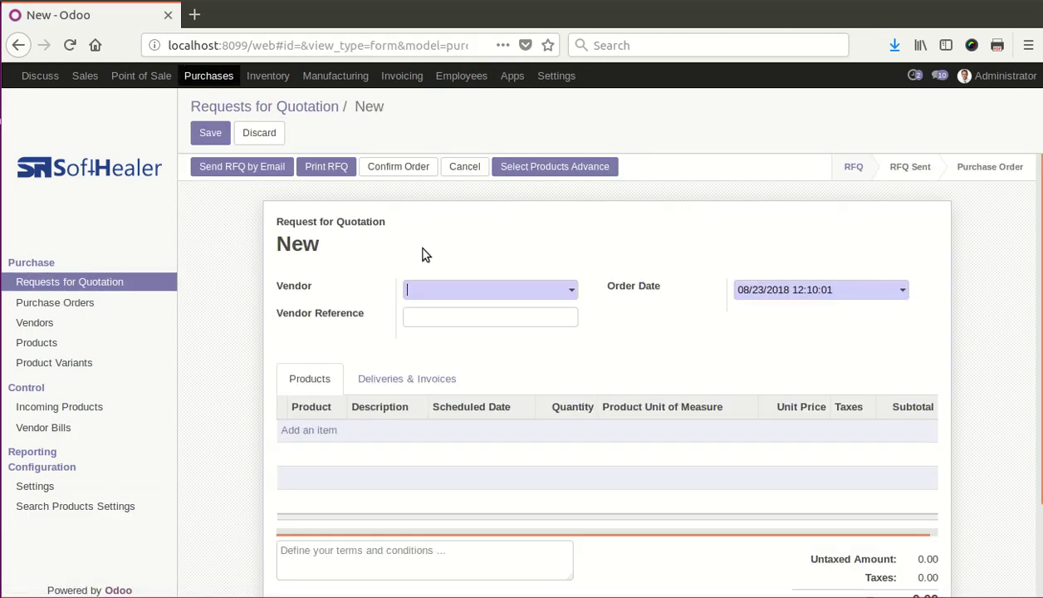
click(469, 289)
click(489, 304)
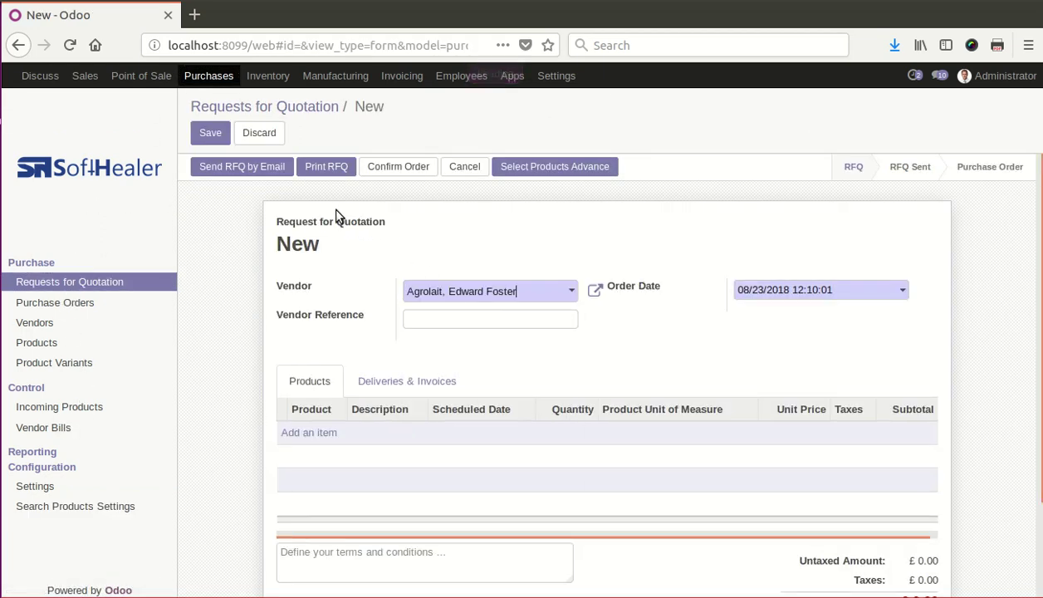
click(210, 132)
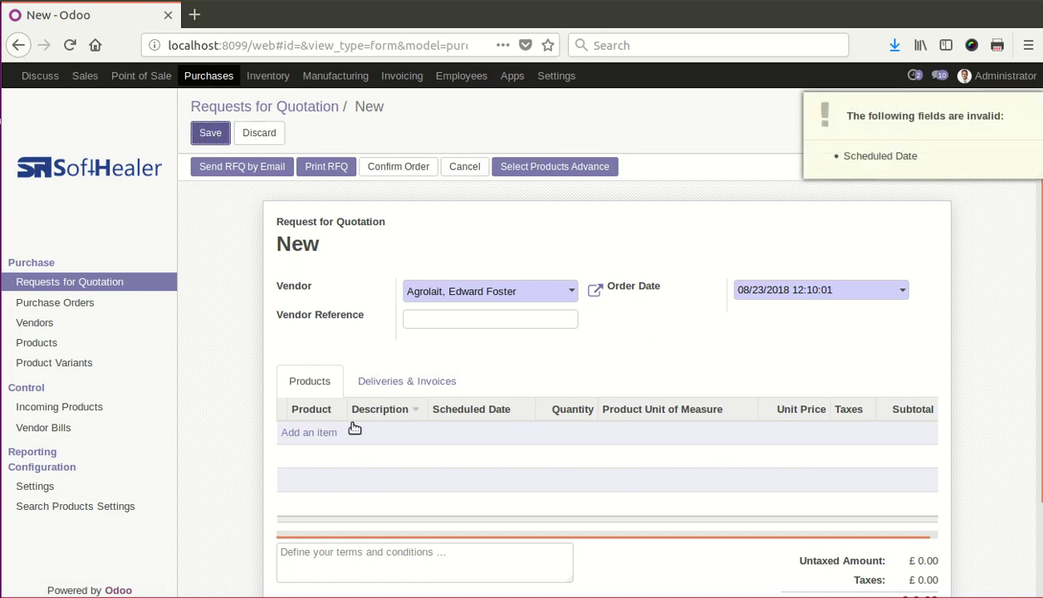
Step: Save the request with the product "test" as an order line and open its Select Products Advance dialog
click(308, 435)
click(337, 434)
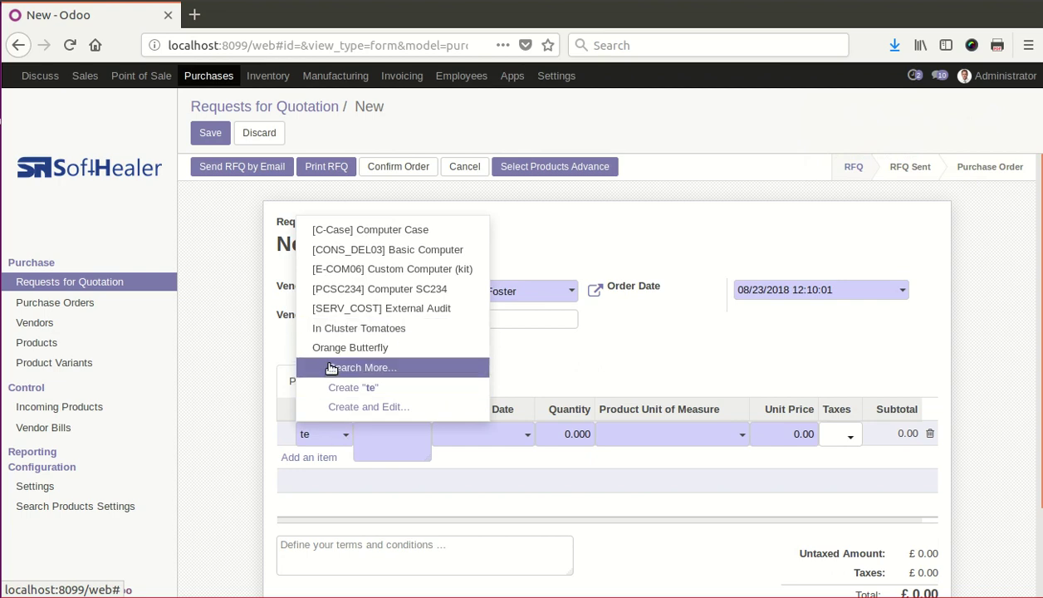
click(330, 462)
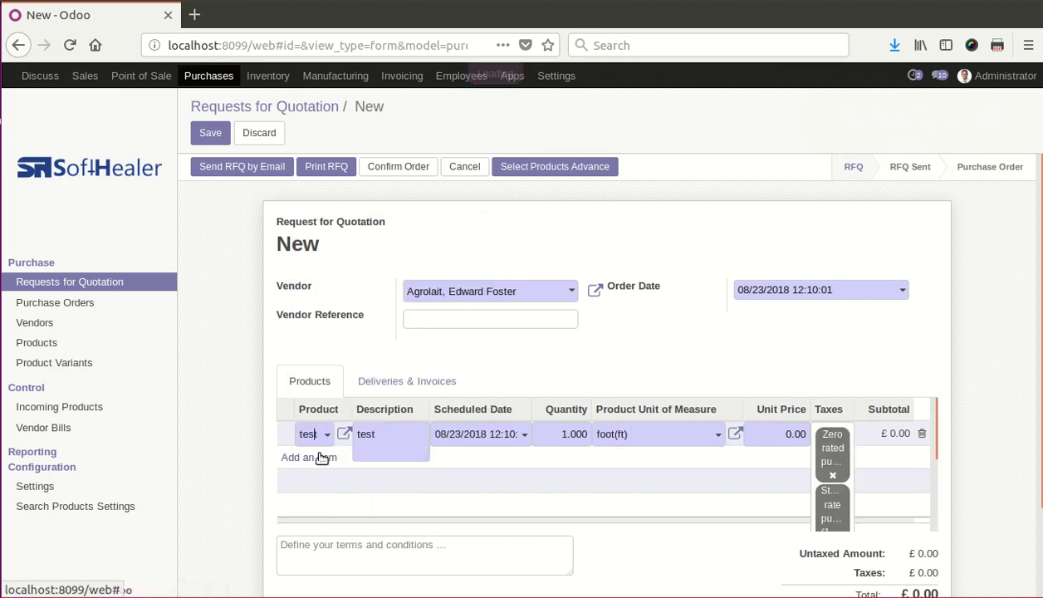
click(211, 135)
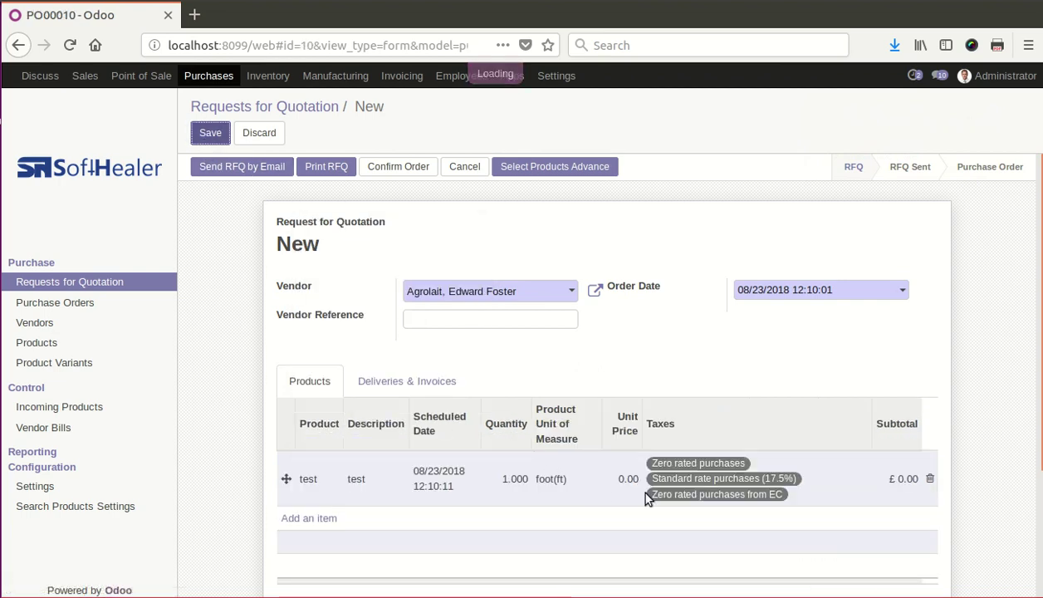
click(570, 175)
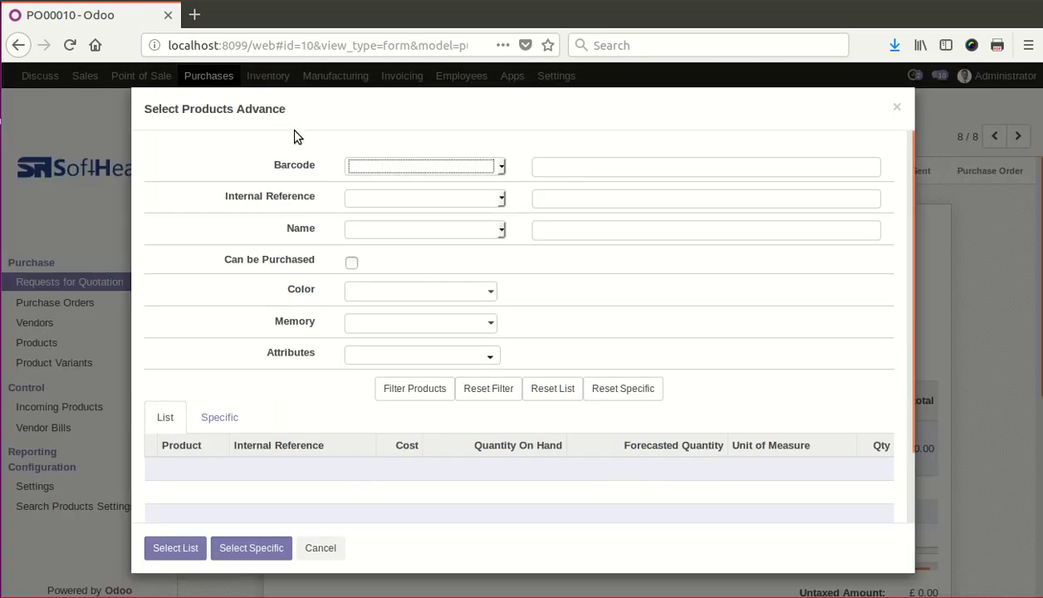
Step: Examine the operator choices for Barcode, Internal Reference and Name, and the values offered for Color, Memory and Attributes
click(342, 231)
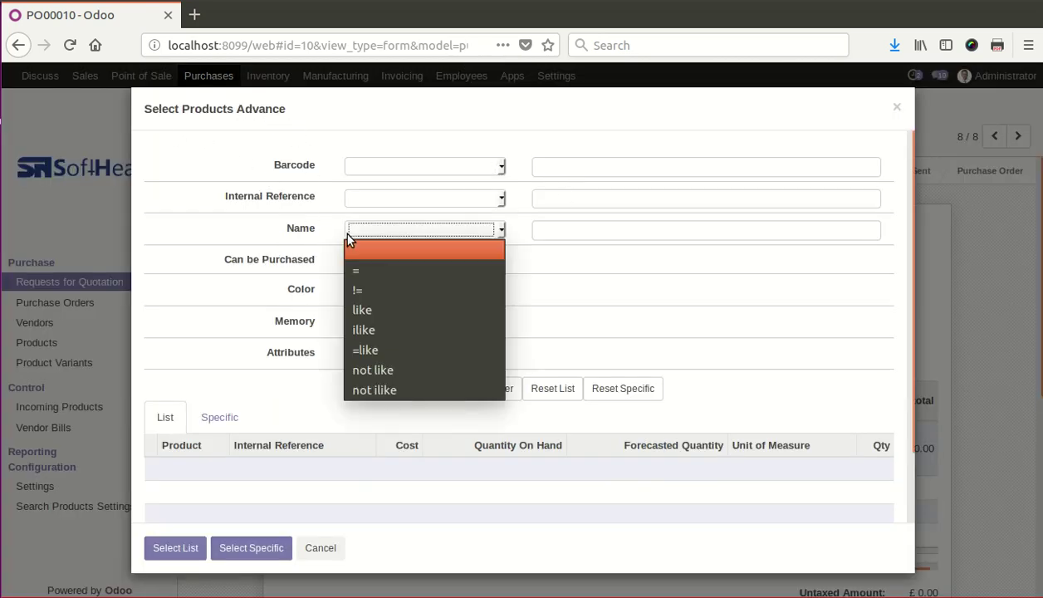
click(226, 317)
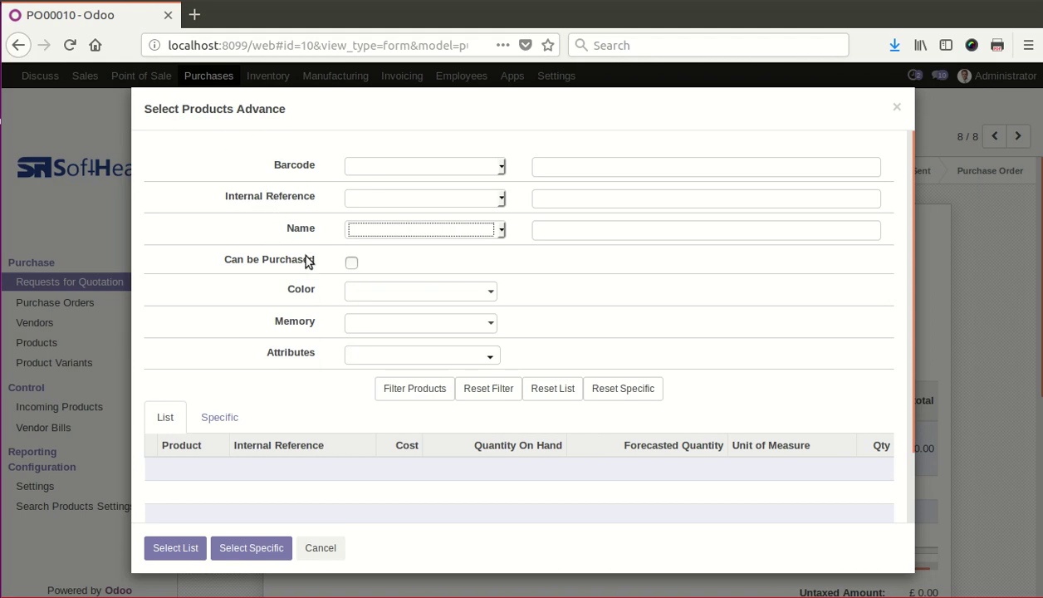
scroll(204, 427, down, 2)
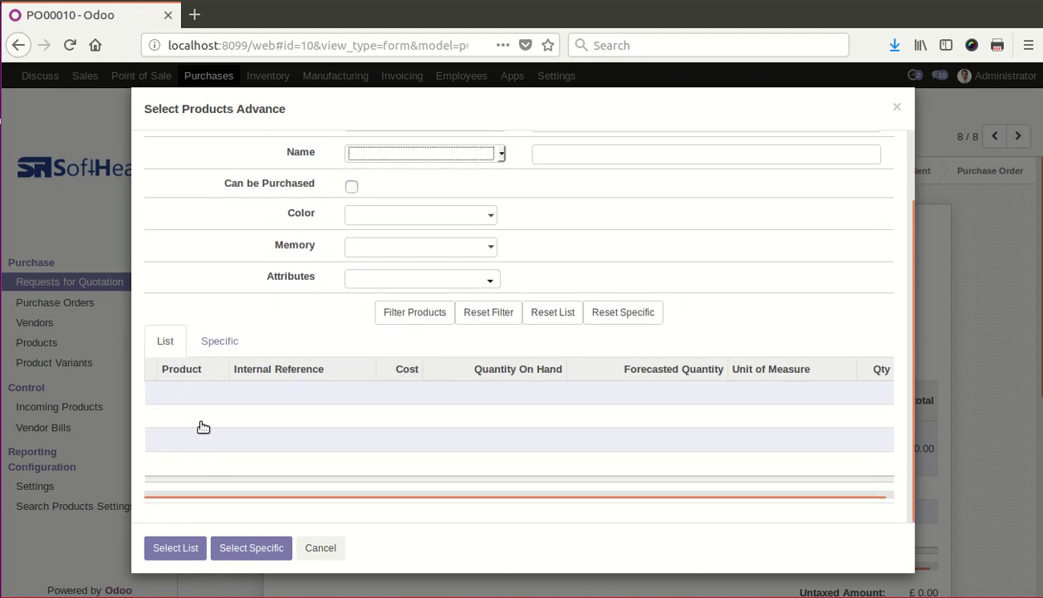
scroll(533, 314, up, 2)
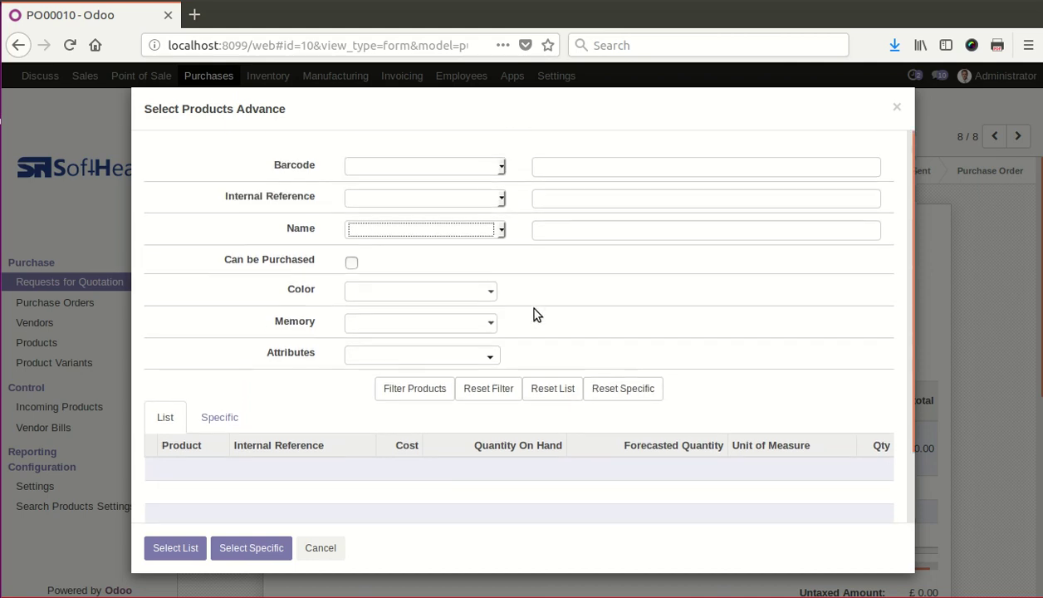
click(406, 170)
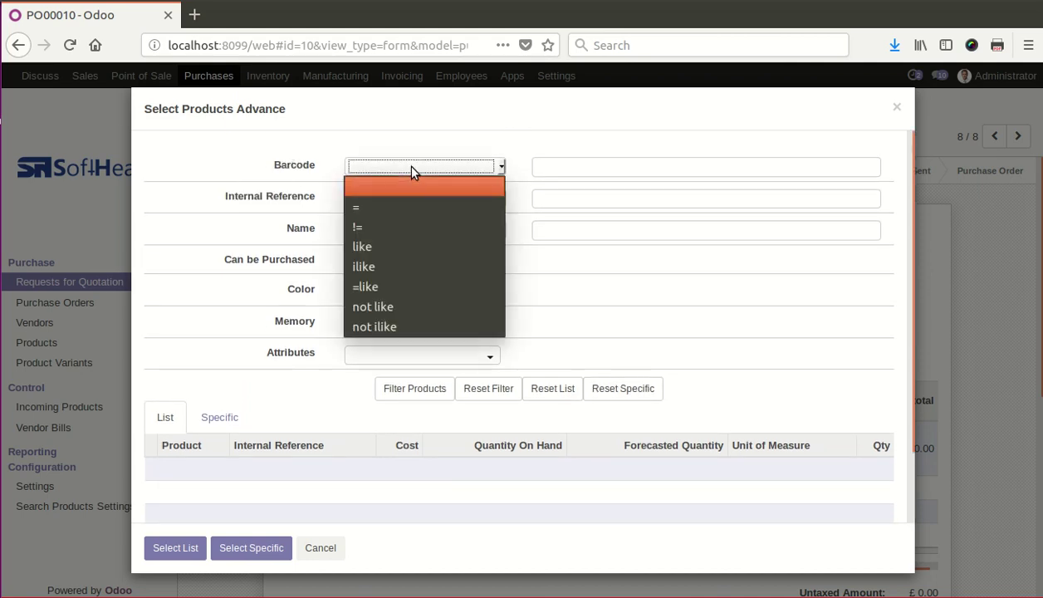
click(410, 170)
click(410, 199)
click(408, 199)
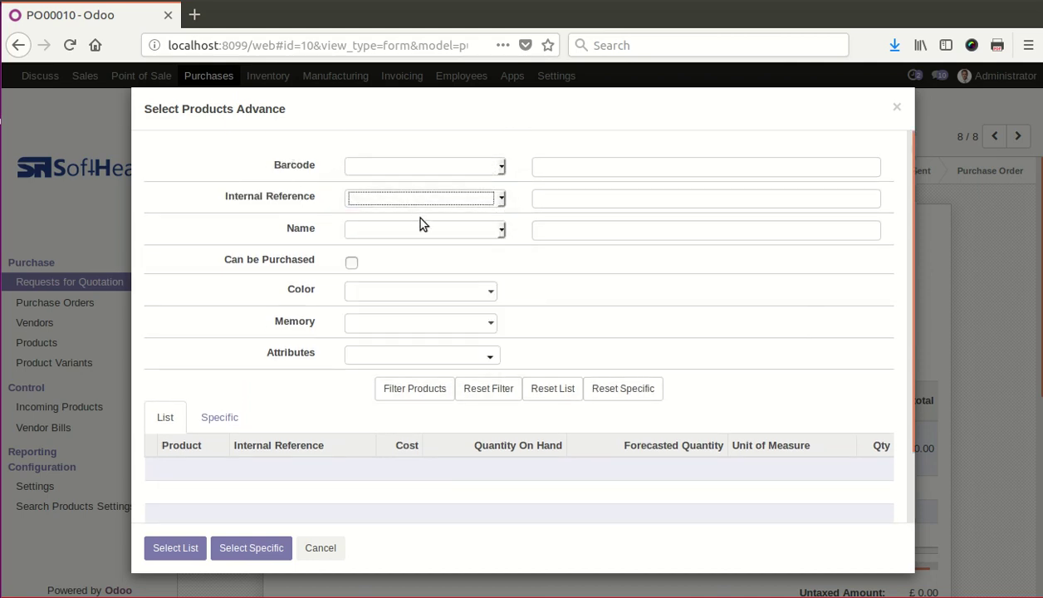
click(416, 226)
click(415, 230)
click(398, 294)
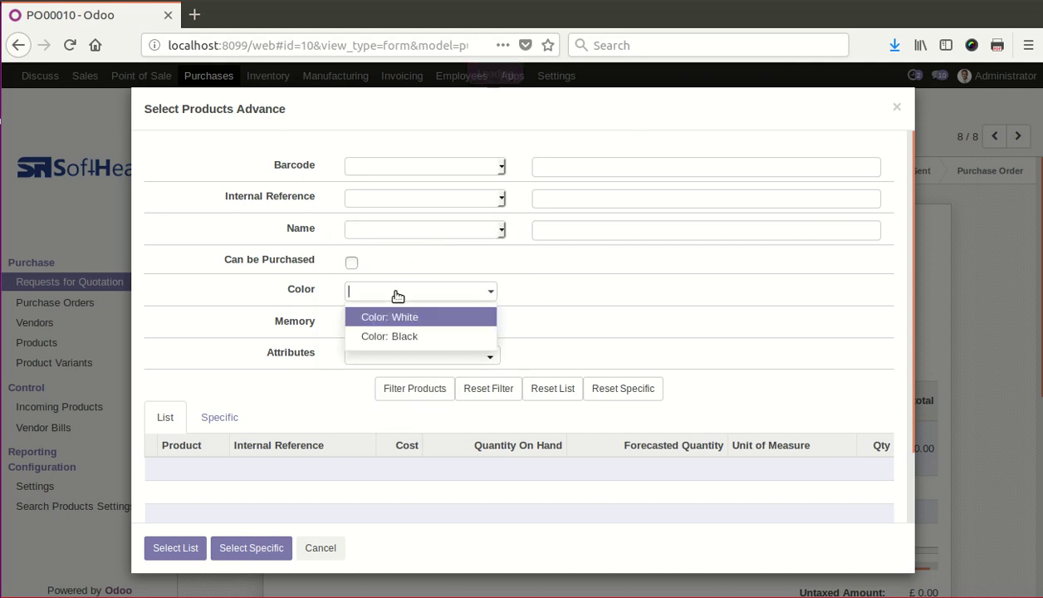
click(398, 295)
click(411, 326)
click(406, 322)
click(416, 357)
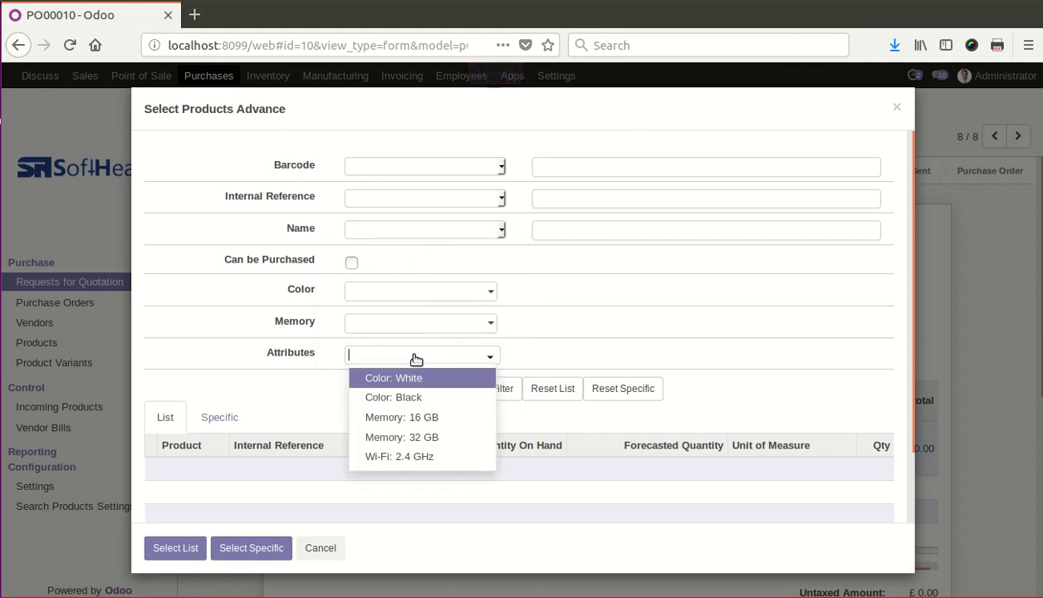
click(416, 357)
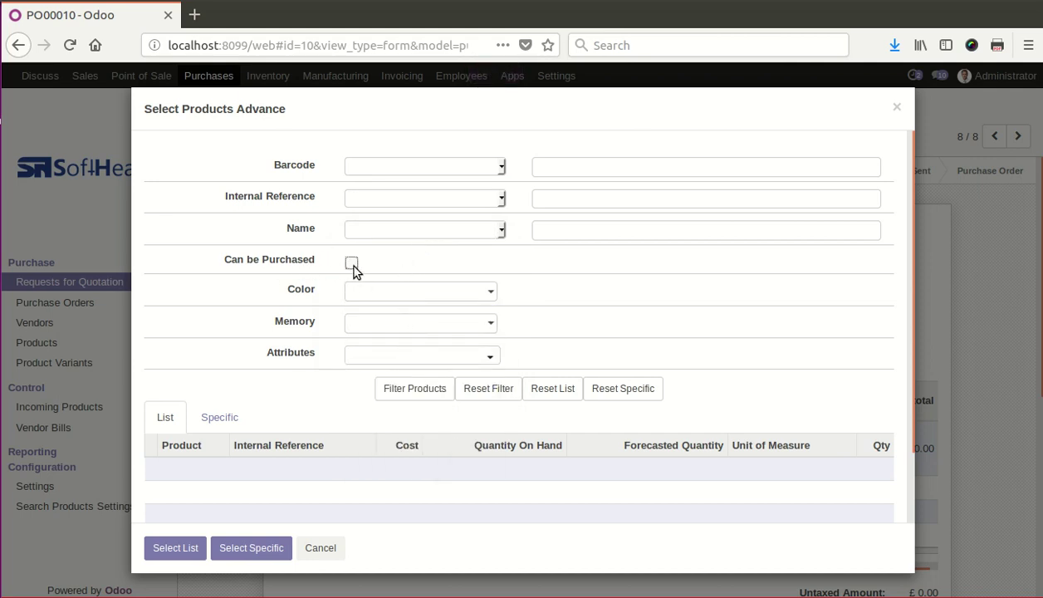
Step: Filter the products by Name with the ilike operator and the value "app"
click(394, 230)
click(411, 329)
click(601, 238)
click(438, 388)
scroll(361, 404, down, 3)
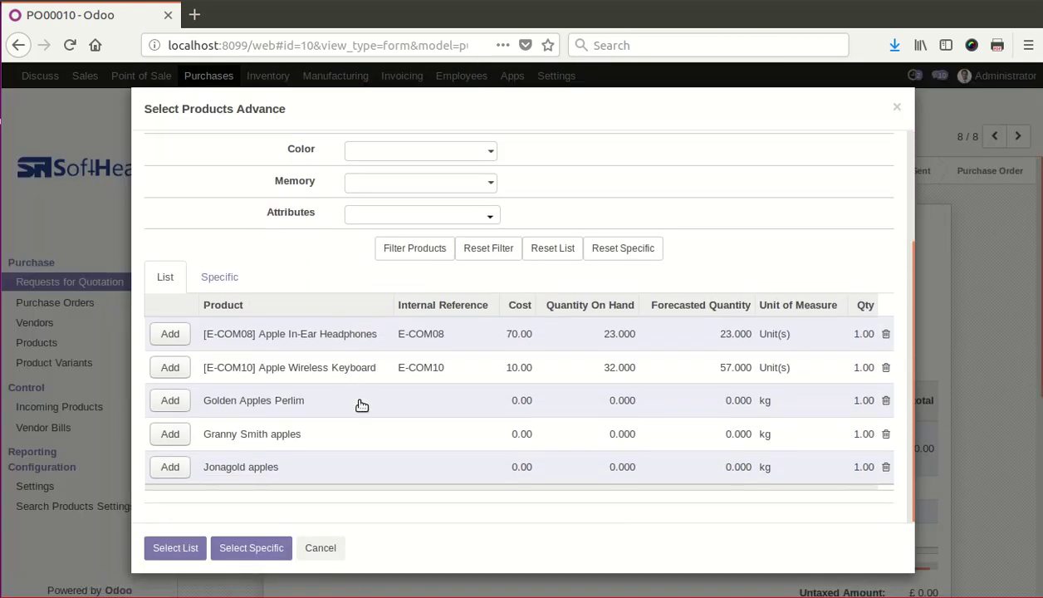
Step: Remove Golden Apples Perlim, Granny Smith apples and Jonagold apples from the filtered product list
click(885, 401)
click(885, 434)
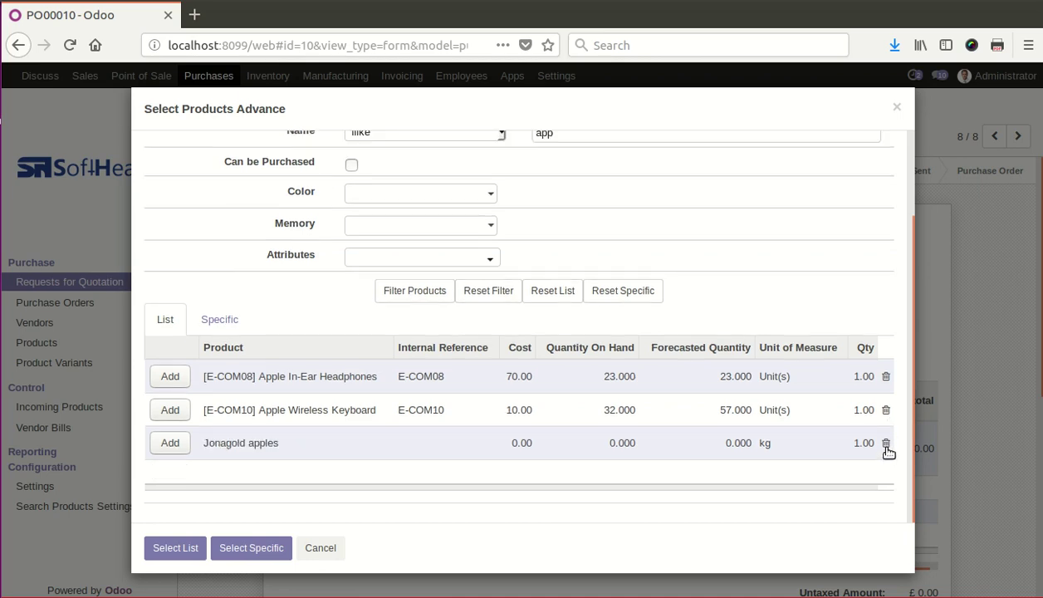
click(885, 443)
Step: Set the quantity to 50 for Apple In-Ear Headphones and 15 for Apple Wireless Keyboard
click(850, 388)
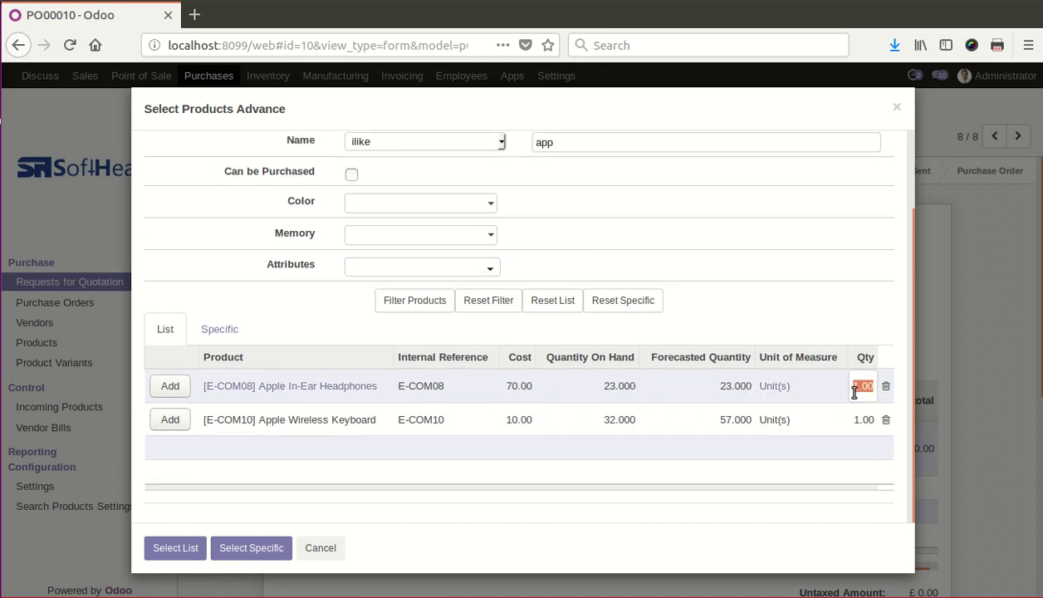
text(50)
click(855, 420)
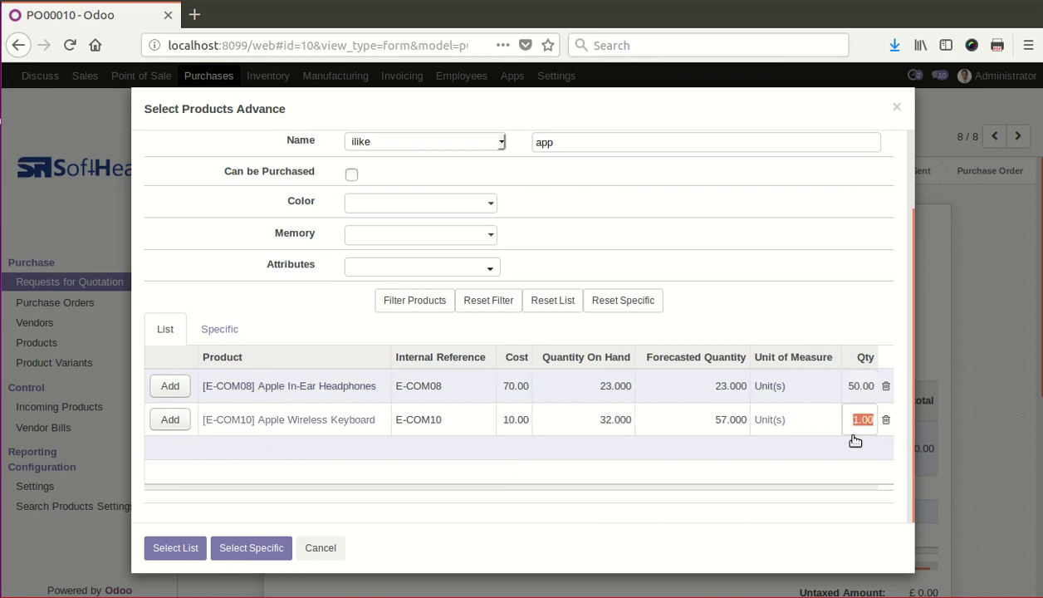
text(15)
click(768, 329)
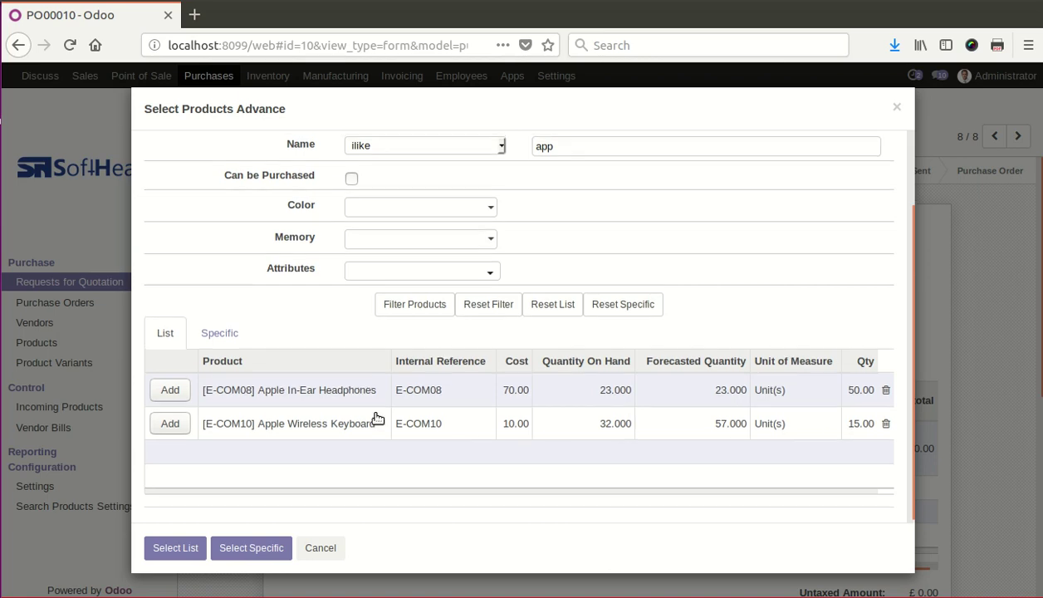
Step: Add all products in the list to the request for quotation and review its order lines
scroll(286, 435, up, 2)
scroll(232, 420, down, 2)
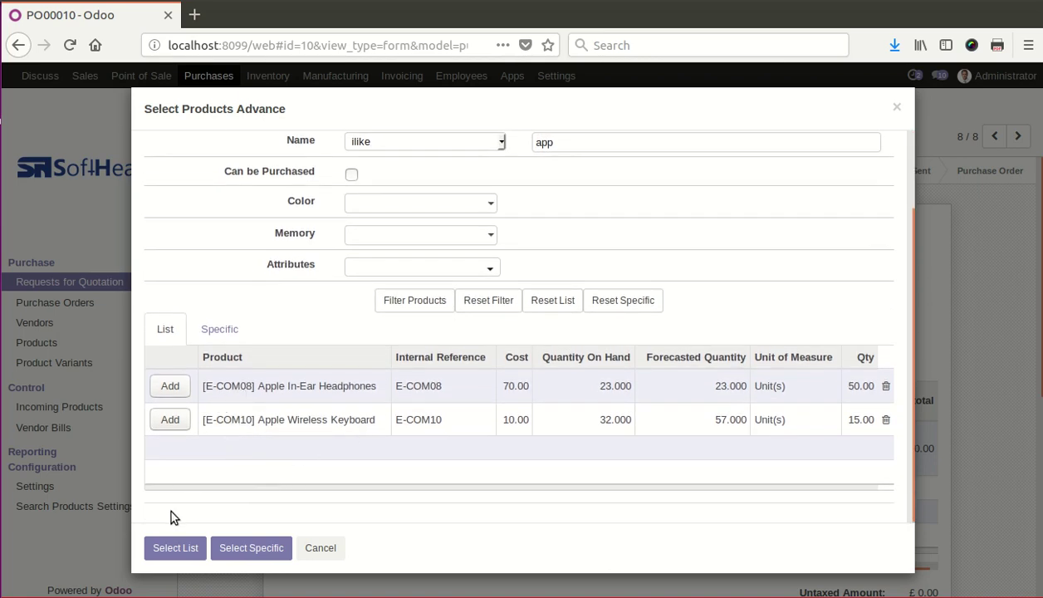
click(192, 552)
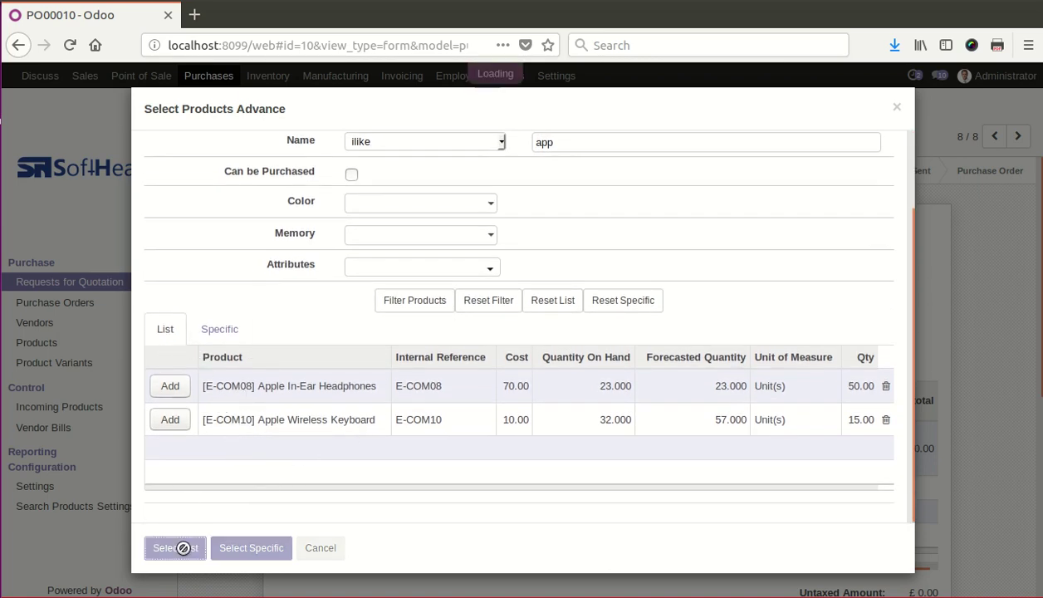
scroll(407, 390, down, 4)
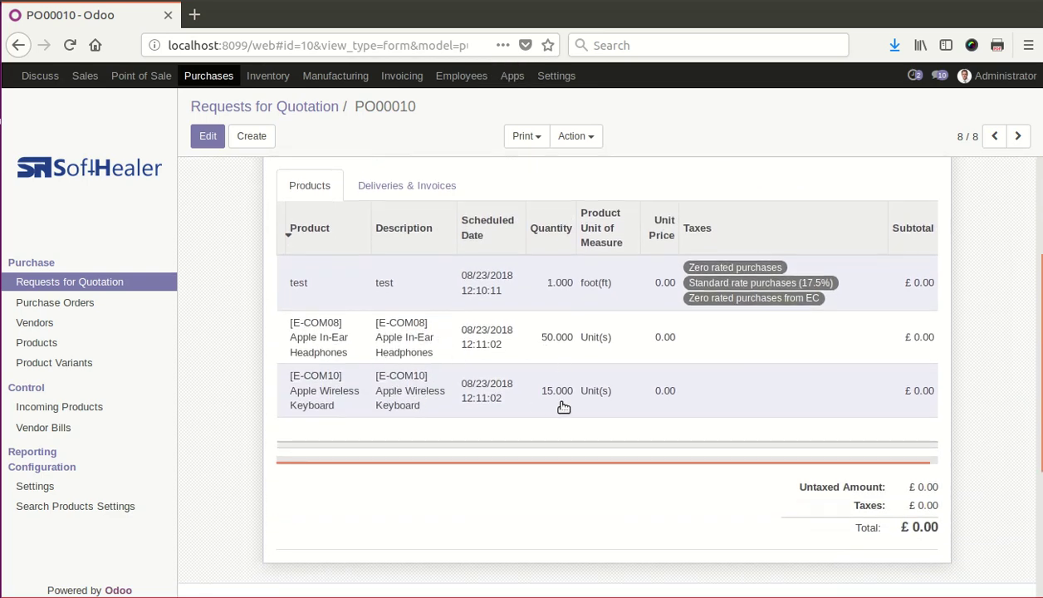
scroll(556, 411, up, 4)
scroll(328, 458, down, 2)
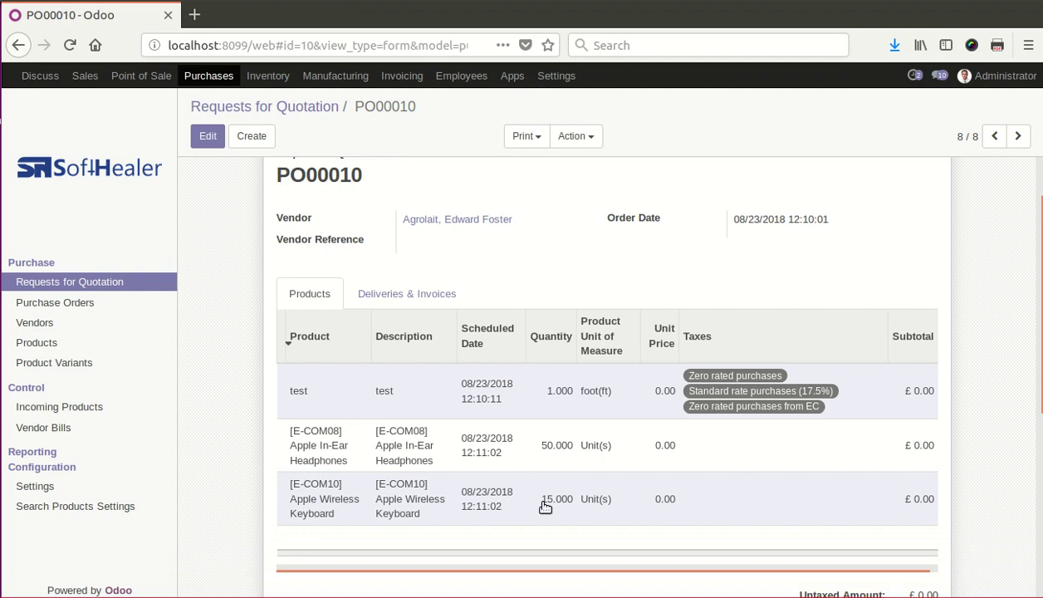
scroll(493, 426, up, 2)
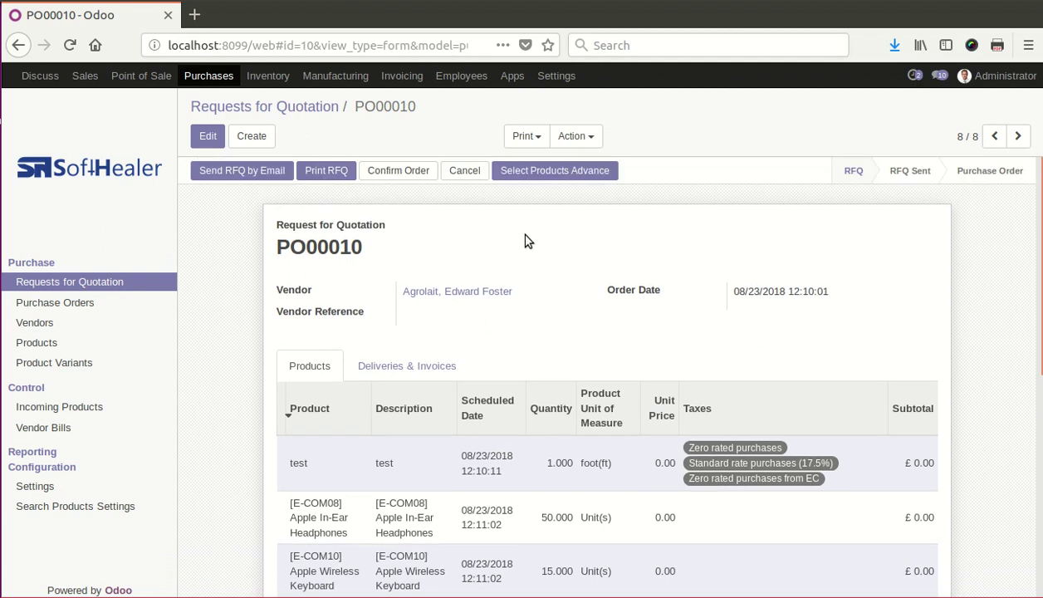
Step: Open the advanced product selection and filter the products by Name with the ilike operator and the value "app"
click(523, 175)
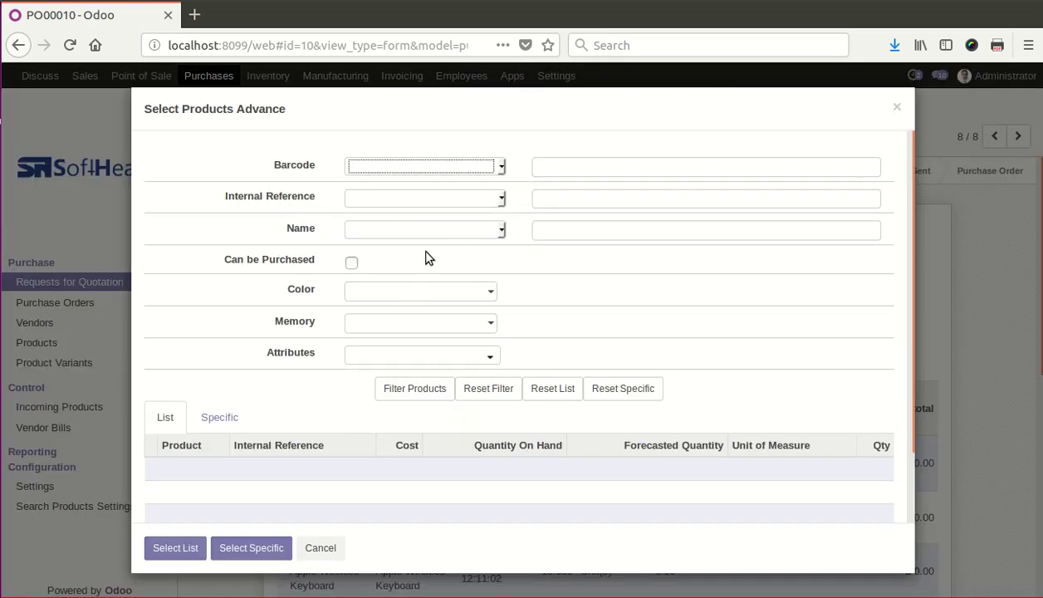
click(400, 230)
click(415, 326)
click(564, 233)
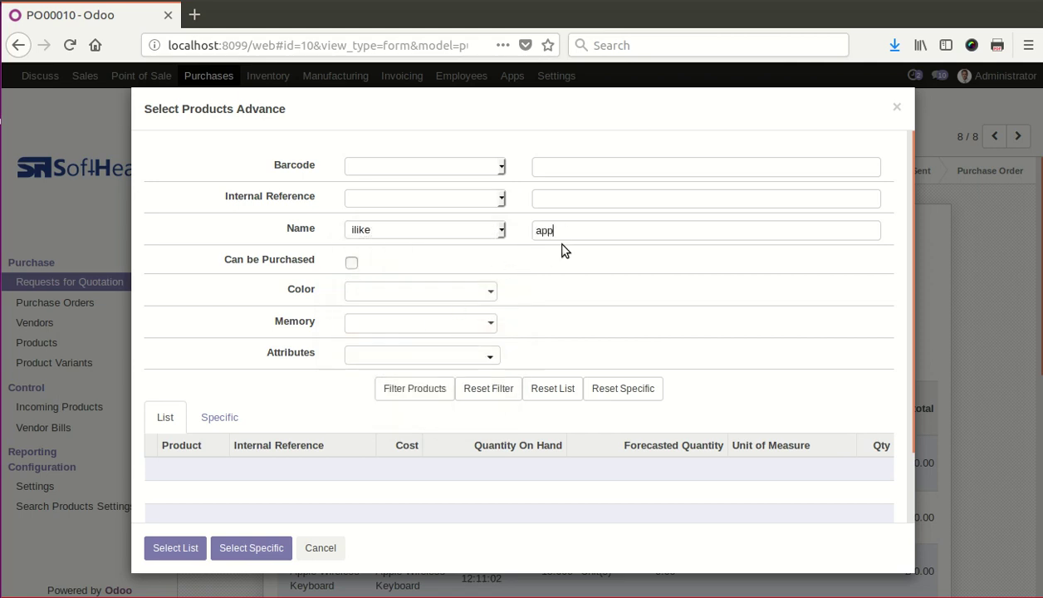
text(app)
click(427, 395)
Step: Set the quantity to 5 for Golden Apples Perlim and 7 for Granny Smith apples in the filtered list
scroll(339, 431, down, 2)
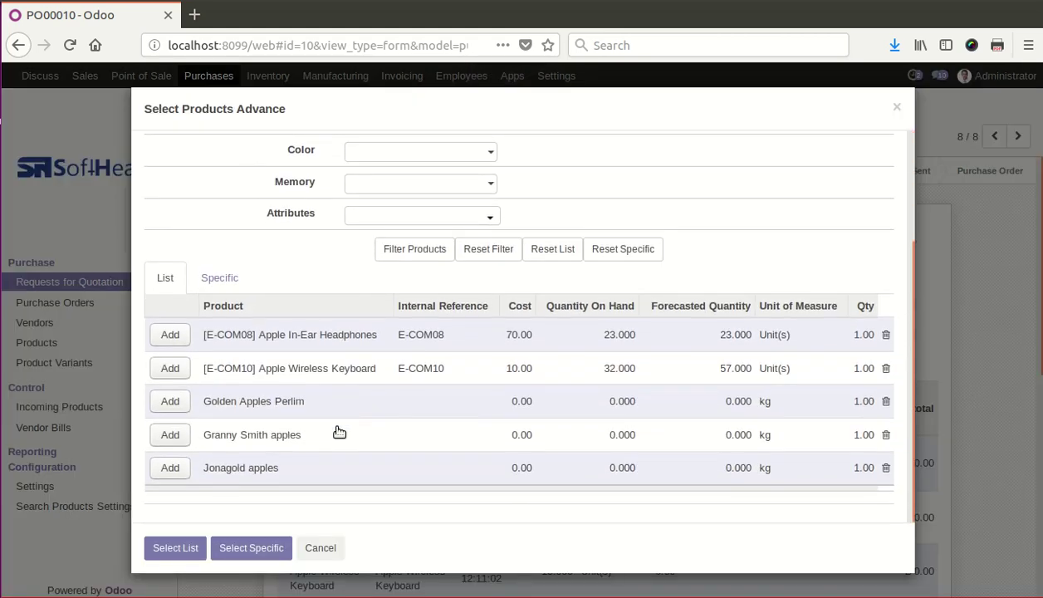
click(865, 404)
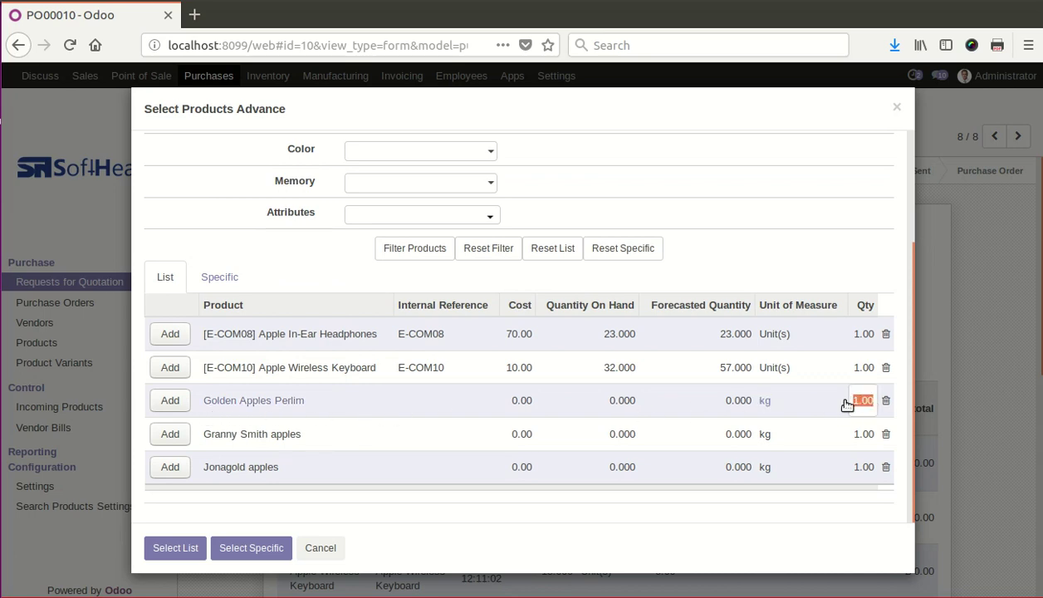
click(792, 290)
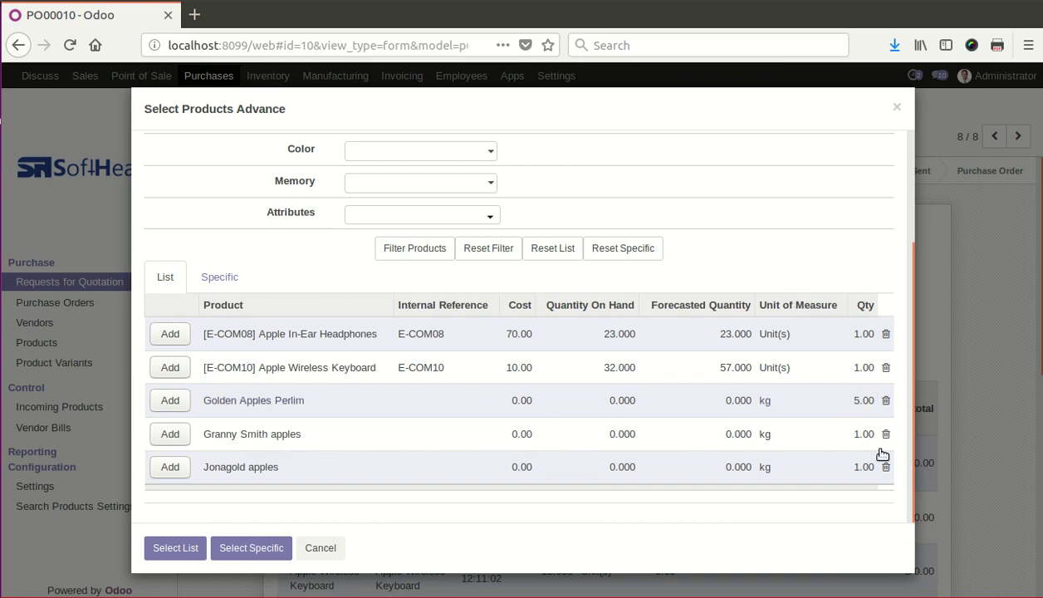
click(857, 437)
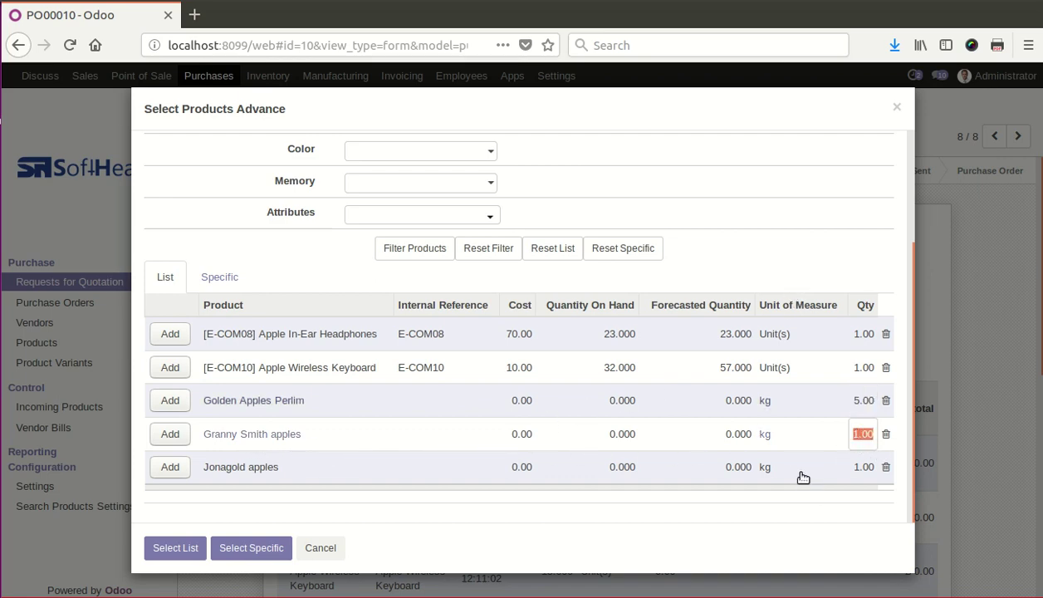
click(733, 271)
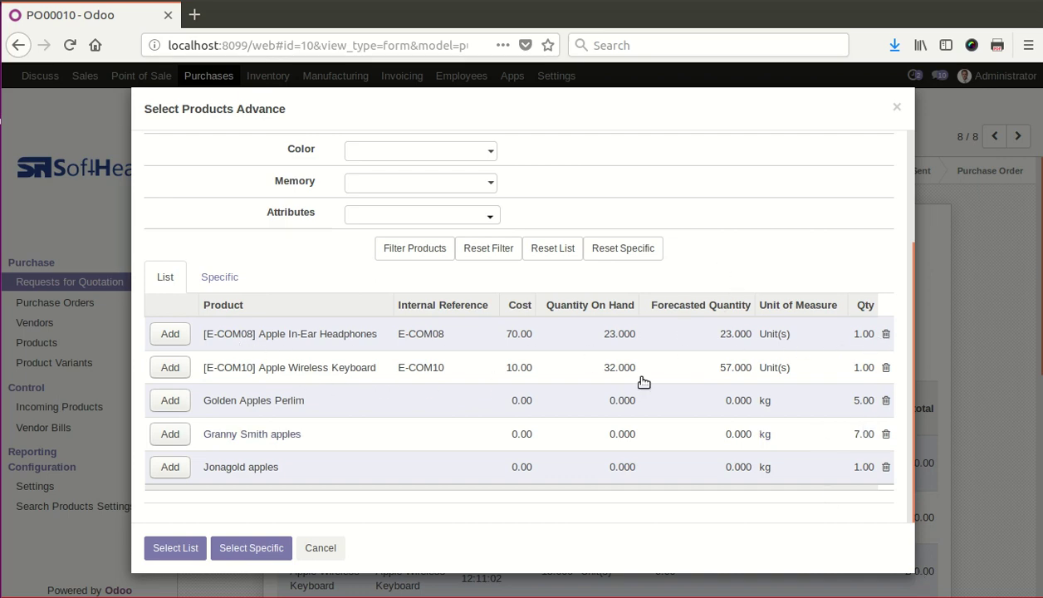
Step: Add Golden Apples Perlim and Granny Smith apples to the specific products and check both product lists
click(170, 400)
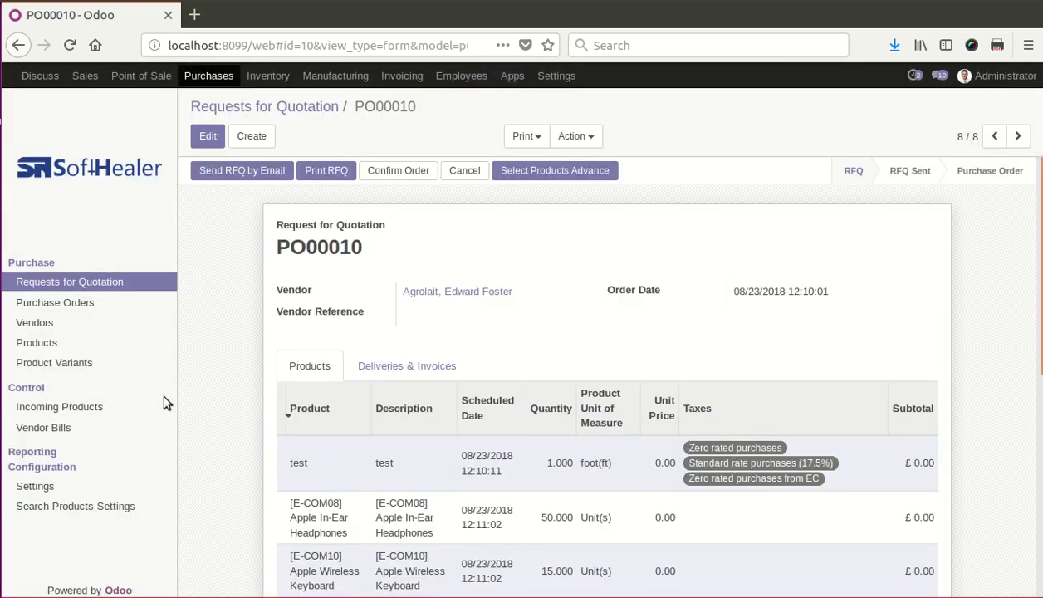
scroll(217, 457, down, 2)
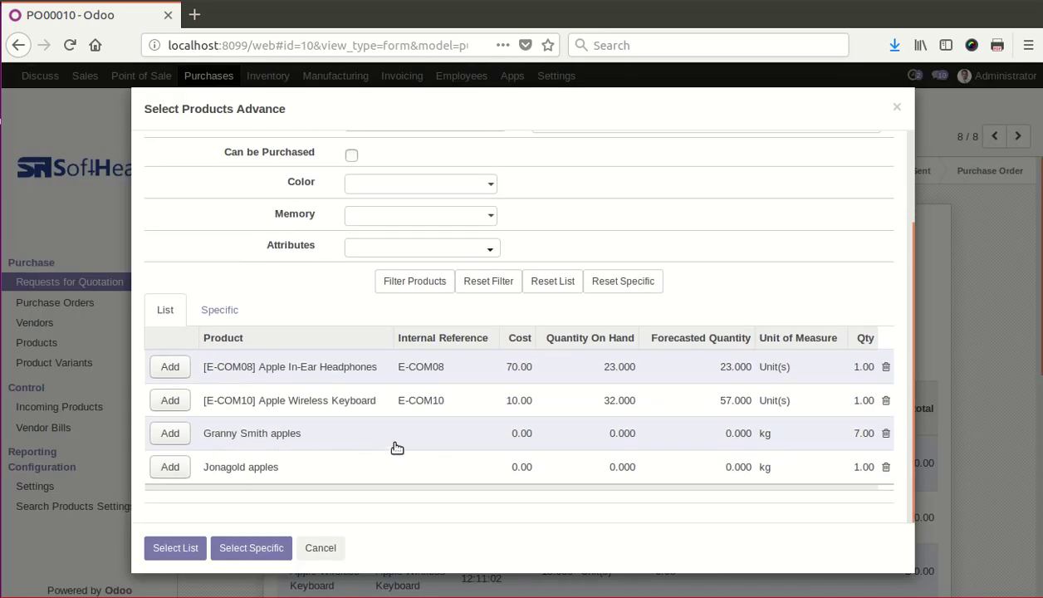
click(170, 432)
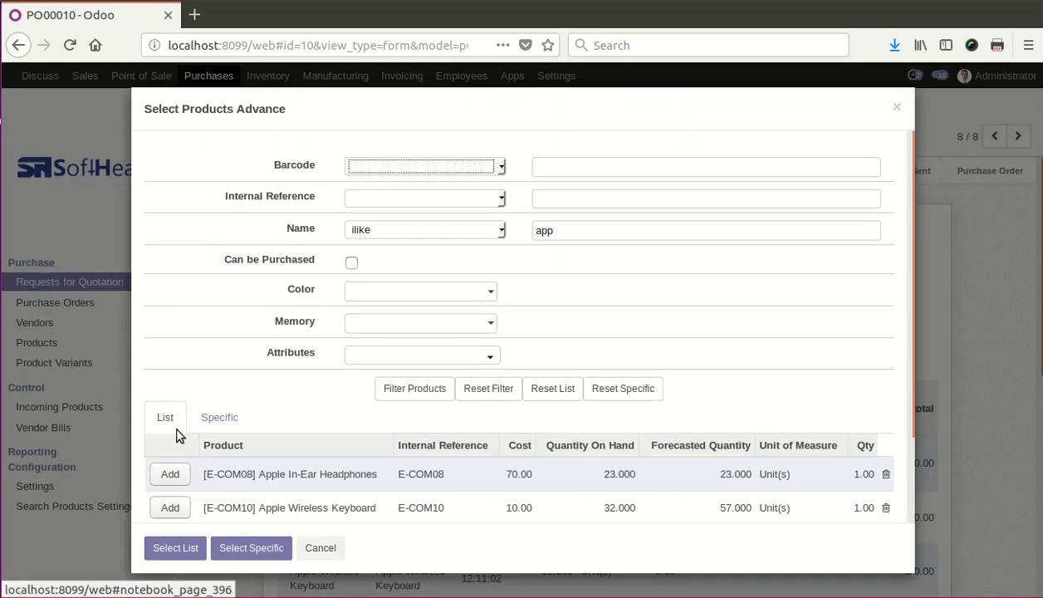
click(209, 413)
scroll(209, 420, down, 2)
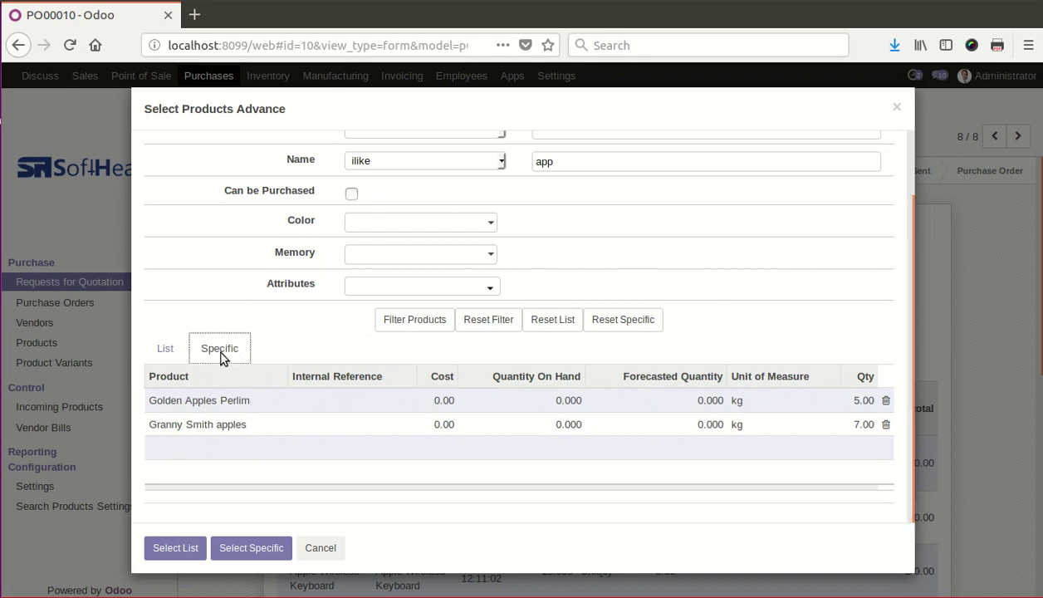
click(164, 353)
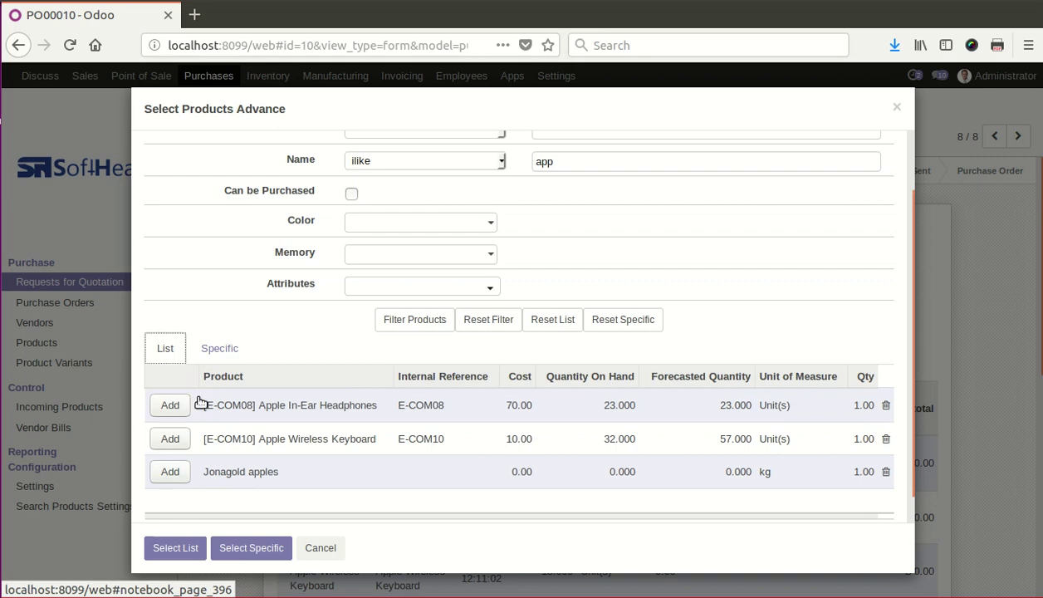
Step: Set the quantity of Granny Smith apples to 6 in the specific products list
click(220, 348)
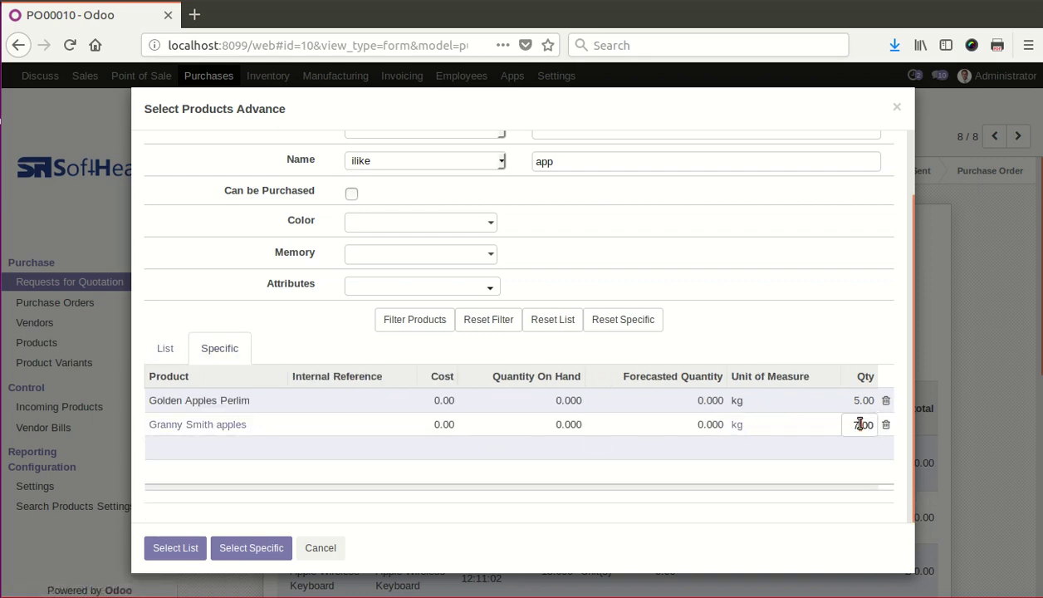
text(6)
click(791, 357)
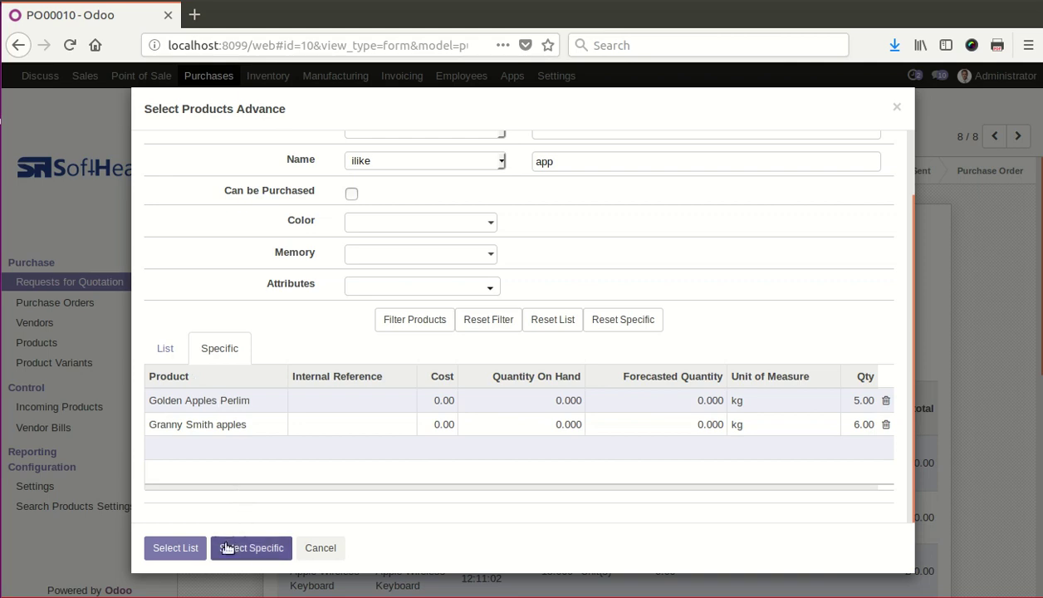
Step: Add the specific products to the request for quotation and review its order lines
click(261, 549)
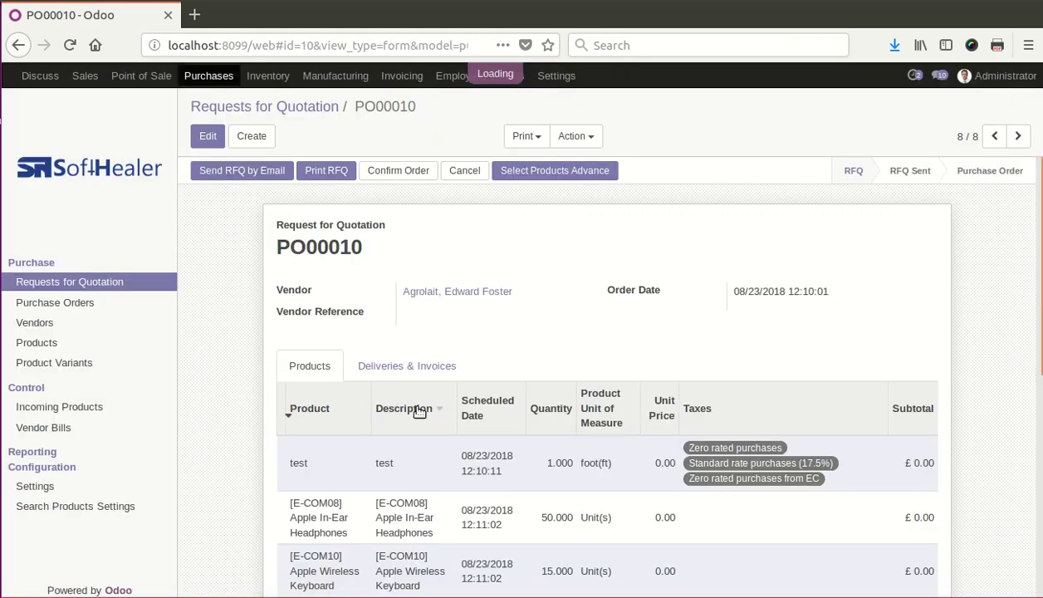
scroll(419, 406, down, 5)
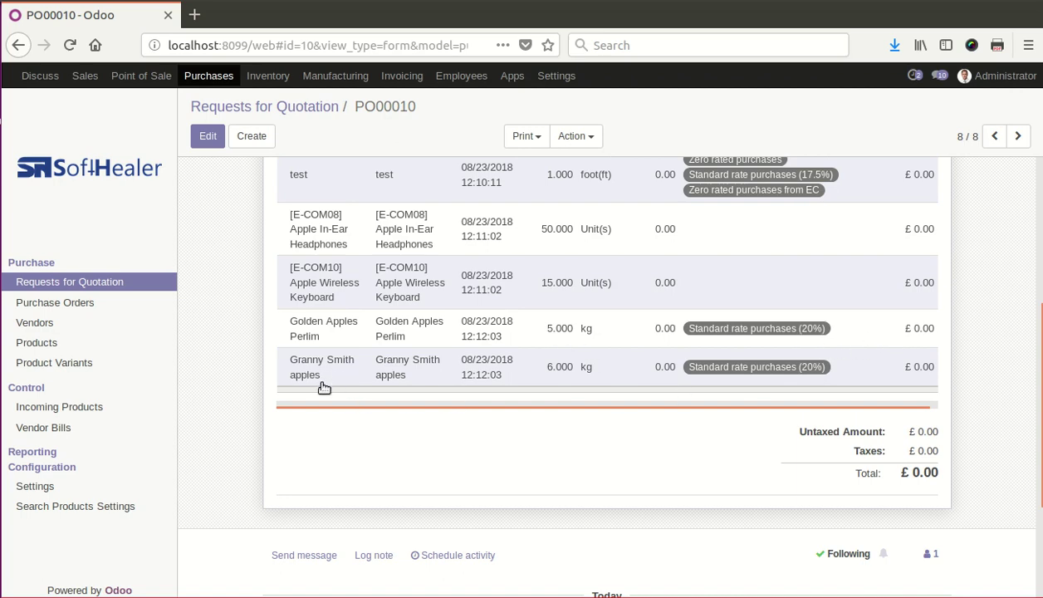
scroll(532, 374, up, 5)
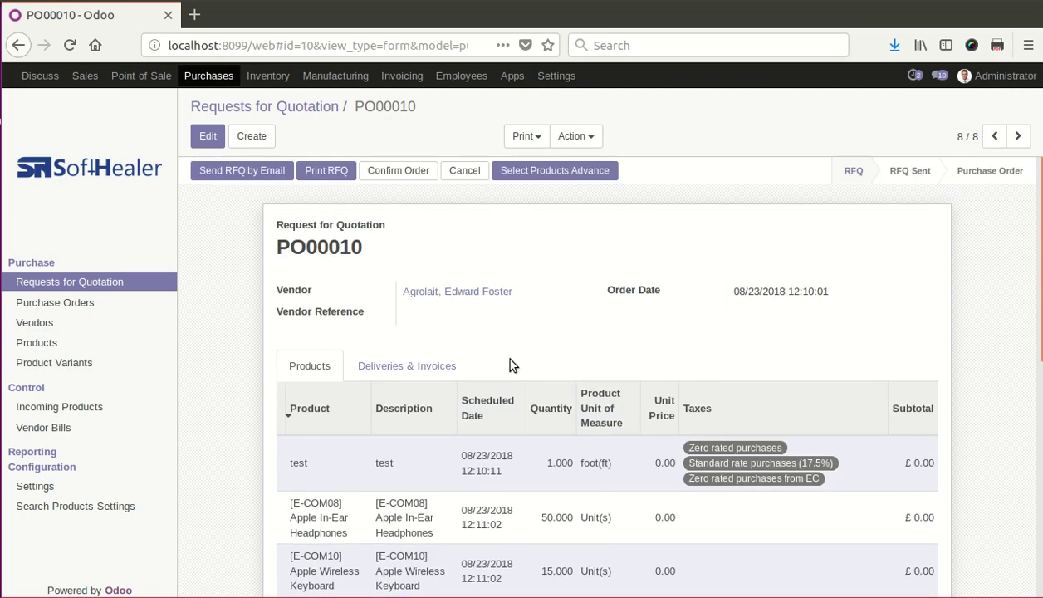
Step: Reopen the advanced product selection and set the Name filter's operator to ilike
click(526, 167)
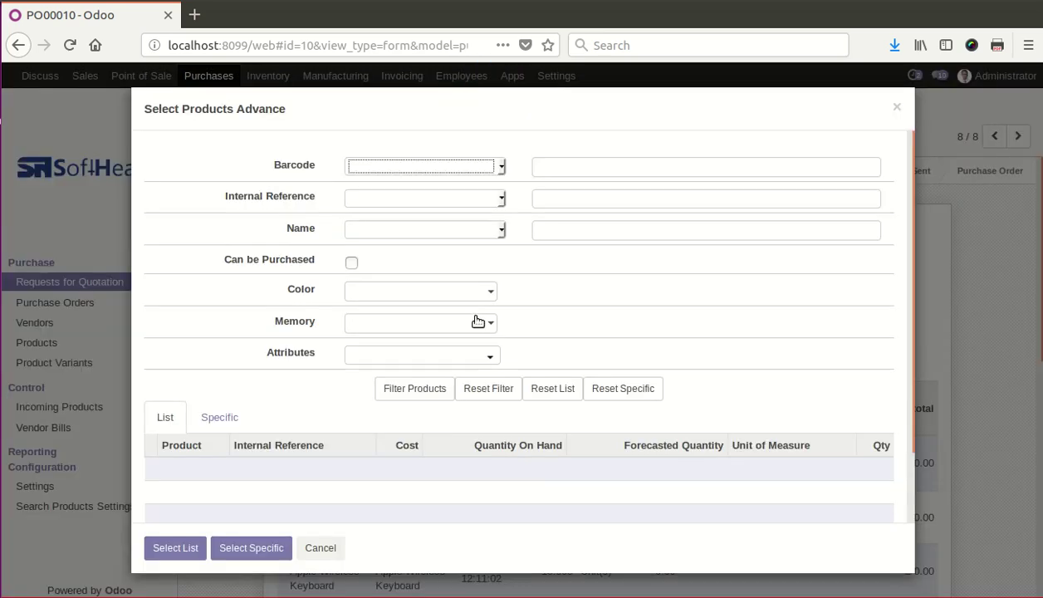
click(383, 230)
click(400, 330)
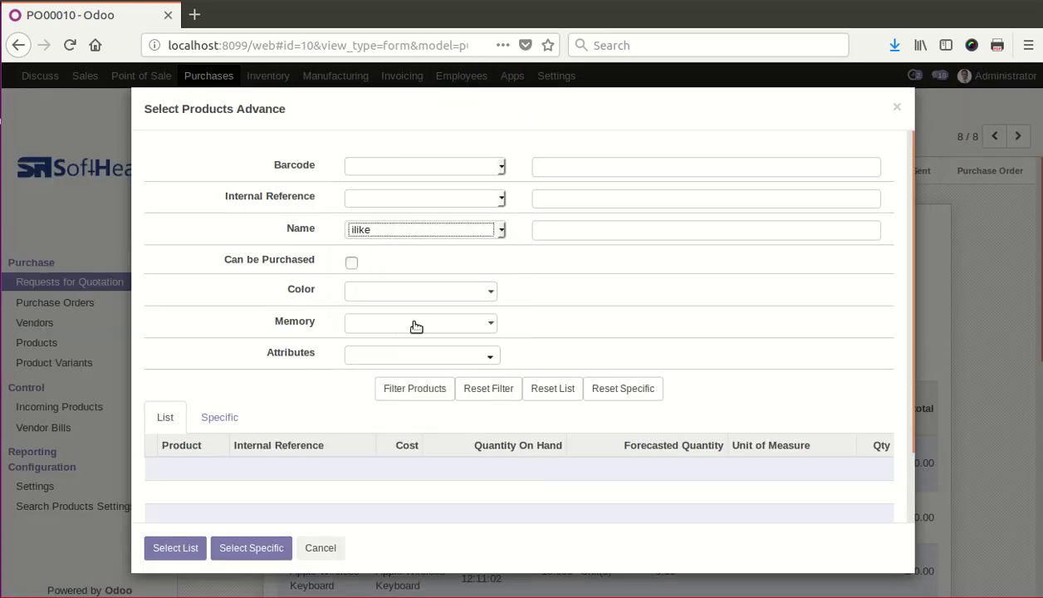
click(573, 239)
click(408, 229)
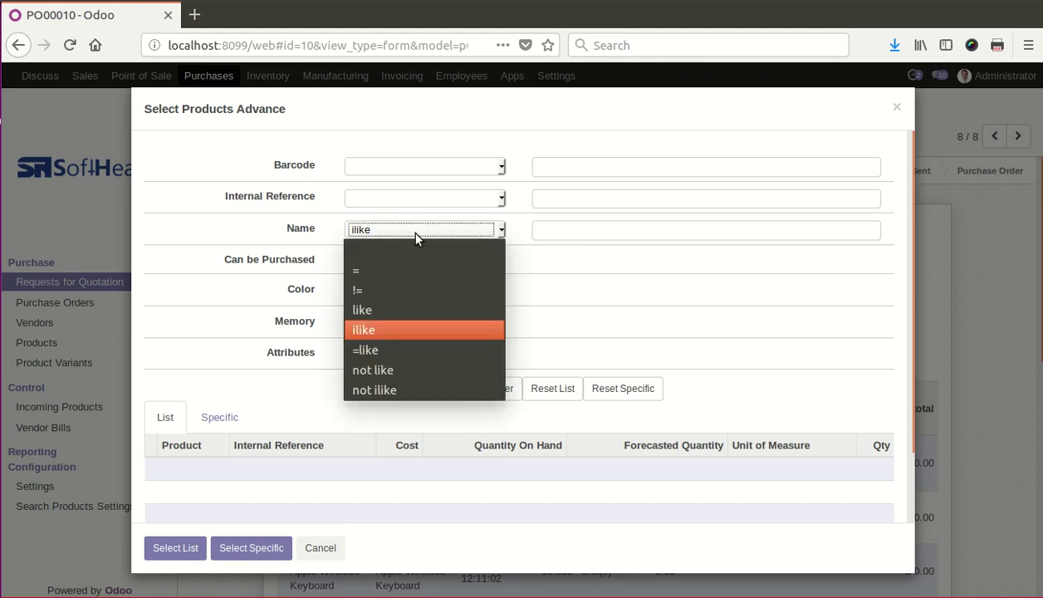
click(408, 229)
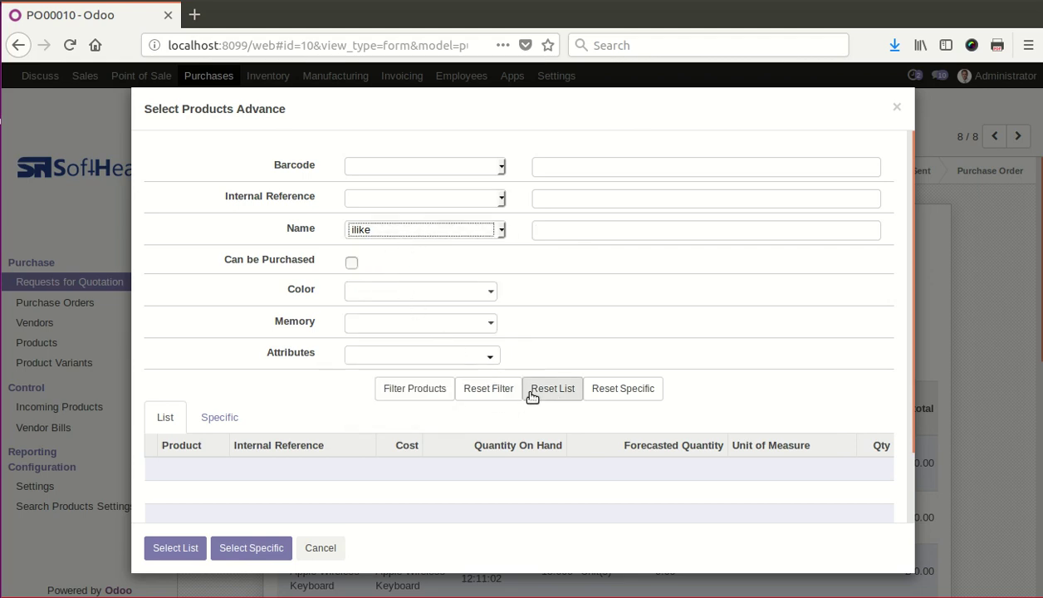
Step: Set the Memory filter to 16 GB and the Color filter to White
click(372, 323)
click(383, 354)
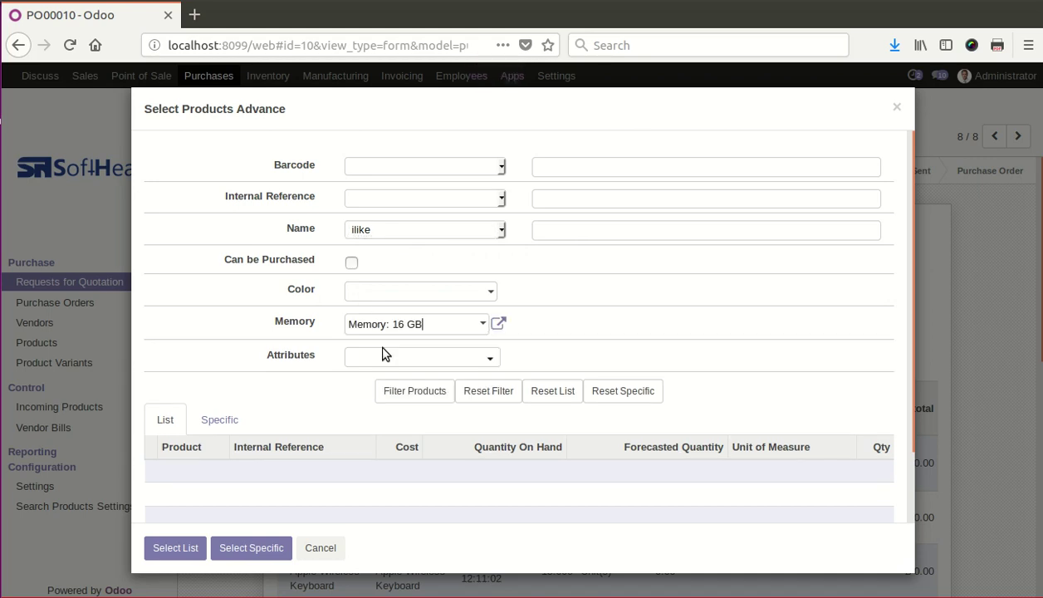
click(403, 293)
click(409, 314)
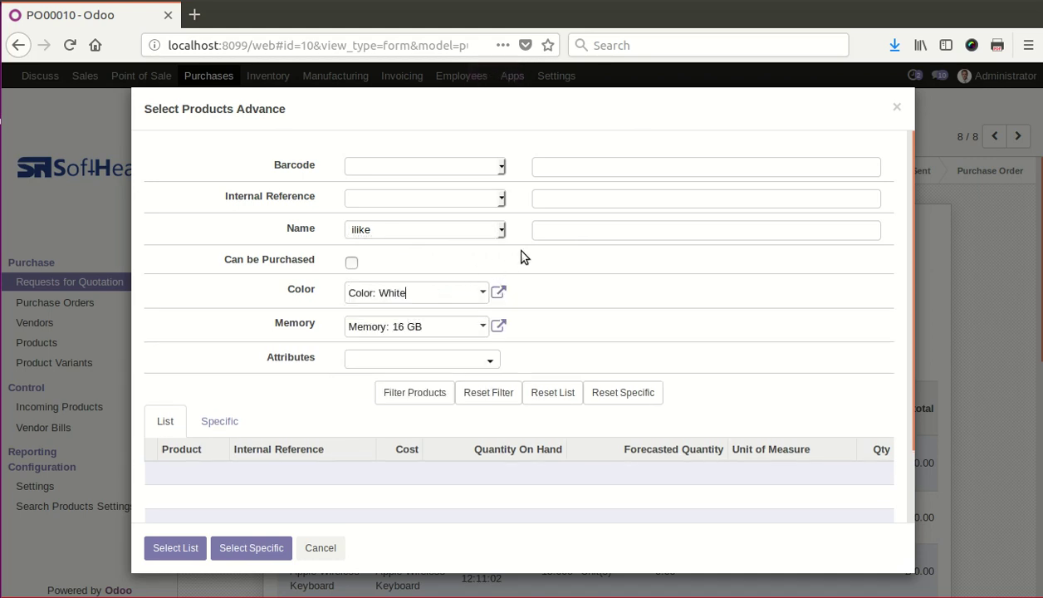
Step: Enter "dfds" as Name, "dsfsd" as Internal Reference and "fsd" as Barcode, and reset all filter criteria
text(dfds)
click(566, 201)
text(dsfsd)
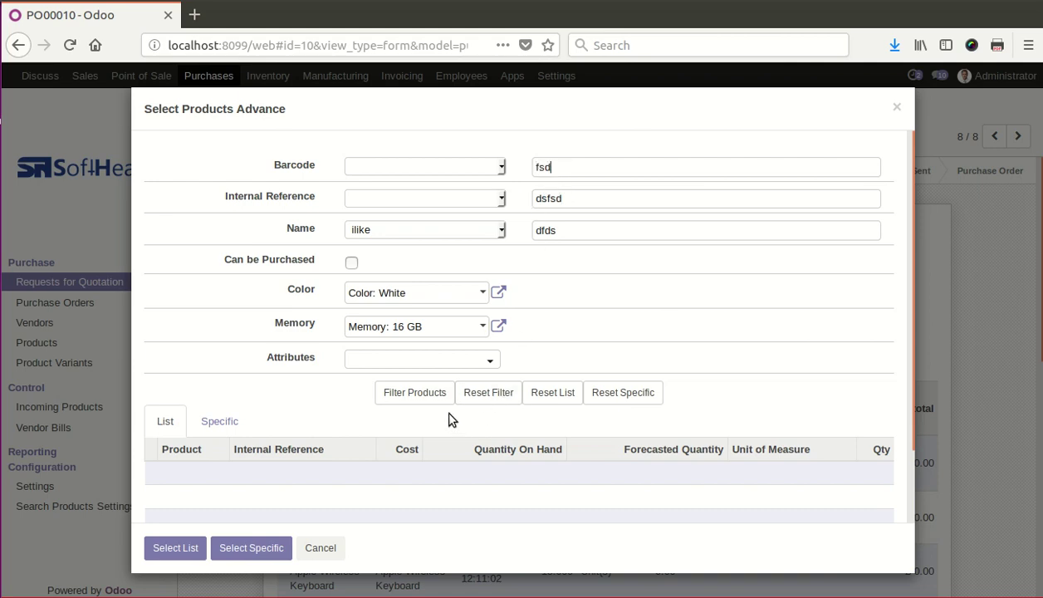
click(495, 395)
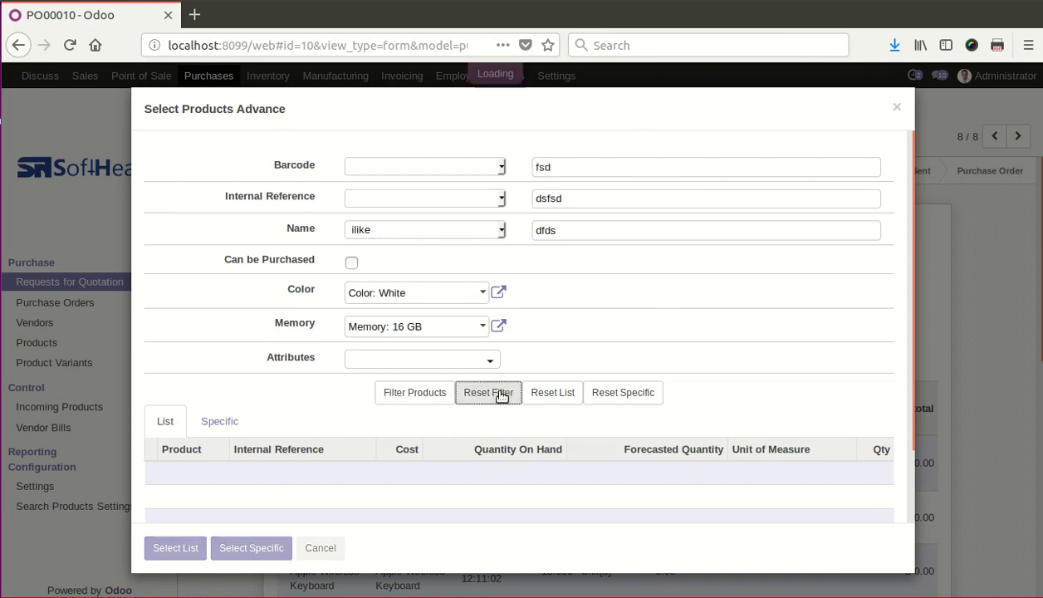
Step: Filter the product list to products that can be purchased
click(352, 263)
click(426, 400)
scroll(235, 471, down, 5)
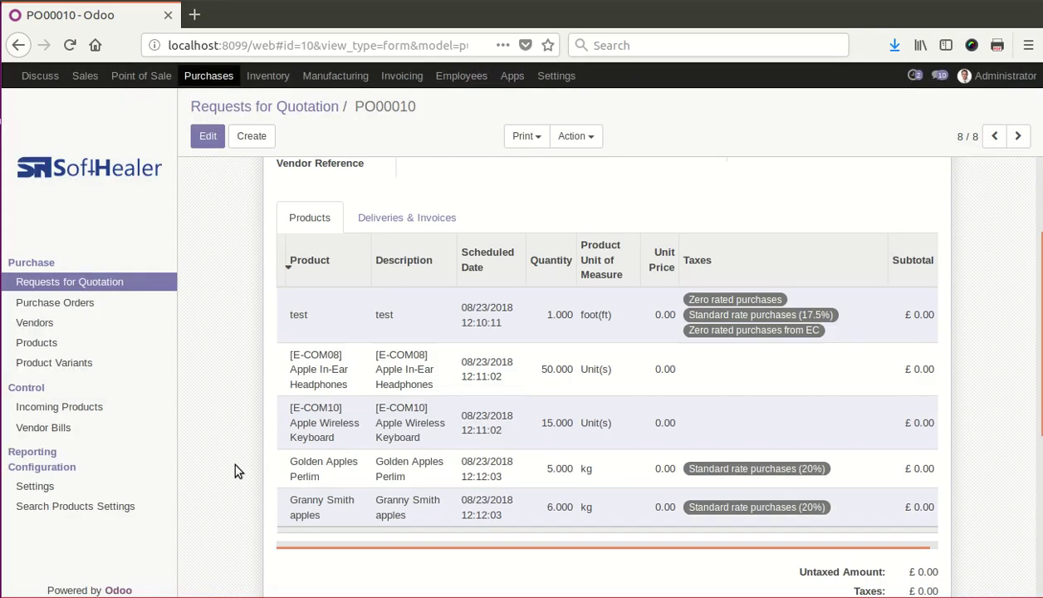
Step: Add iPad Retina Display (Black, 16 GB), iMac and Apple Wireless Keyboard to the specific products
scroll(252, 465, down, 5)
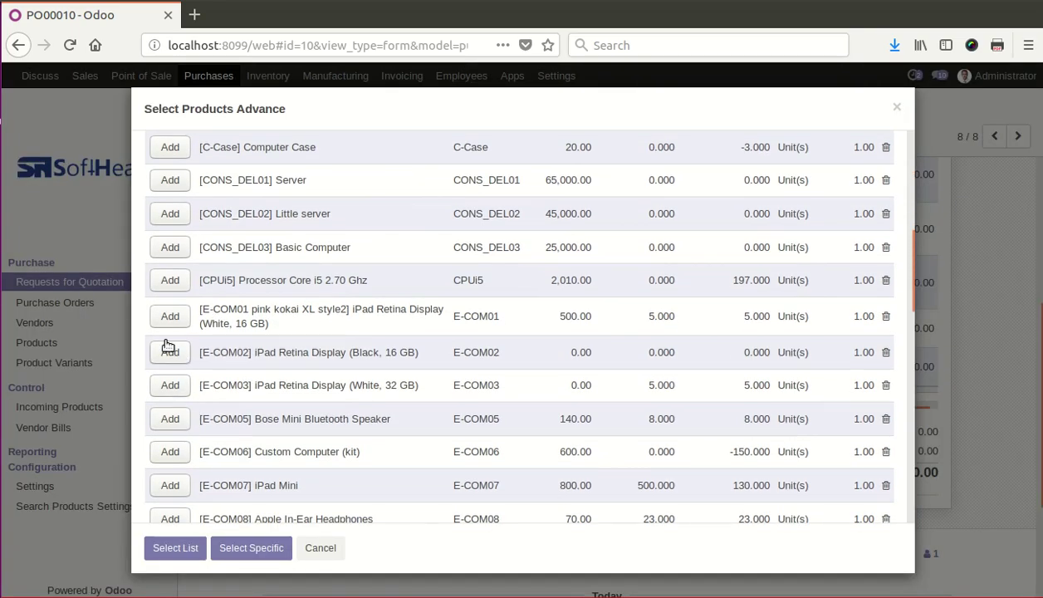
click(176, 352)
scroll(182, 449, down, 3)
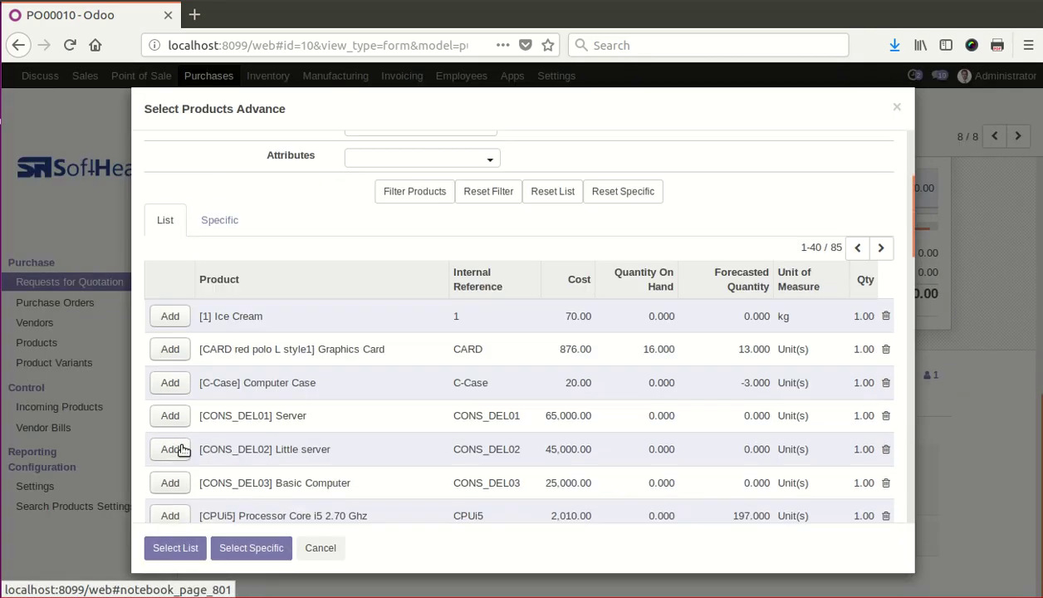
scroll(179, 440, down, 3)
click(168, 413)
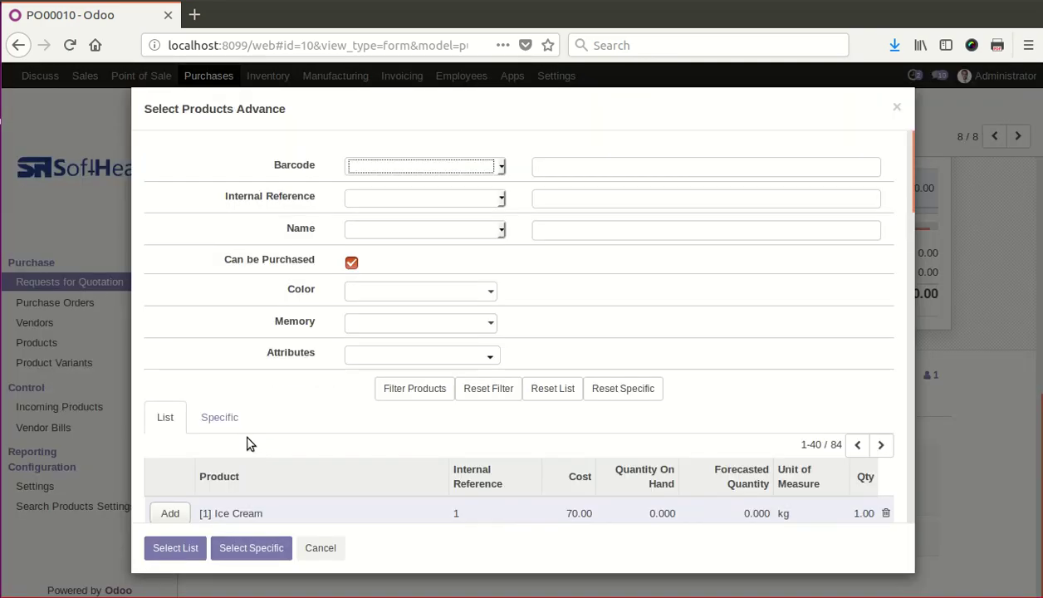
scroll(240, 440, down, 6)
click(173, 409)
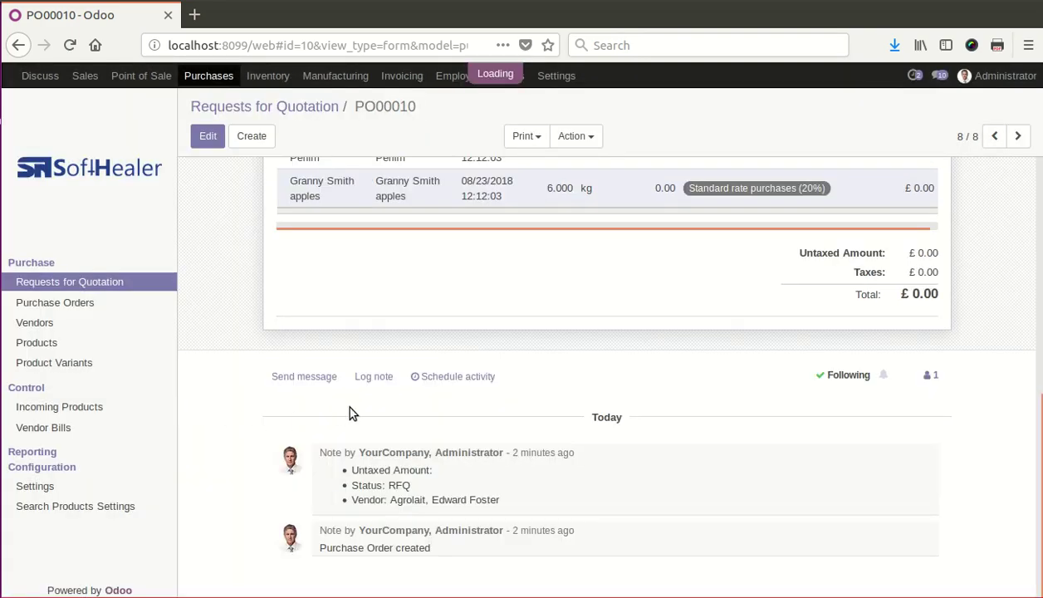
Step: Clear the filtered product list with Reset List
scroll(261, 384, down, 3)
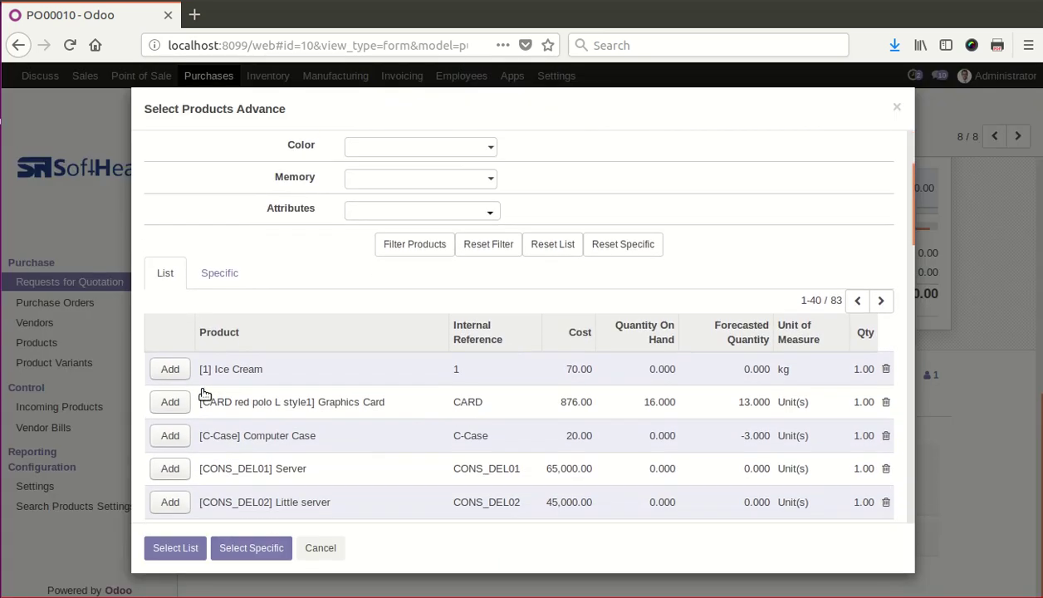
scroll(265, 401, up, 3)
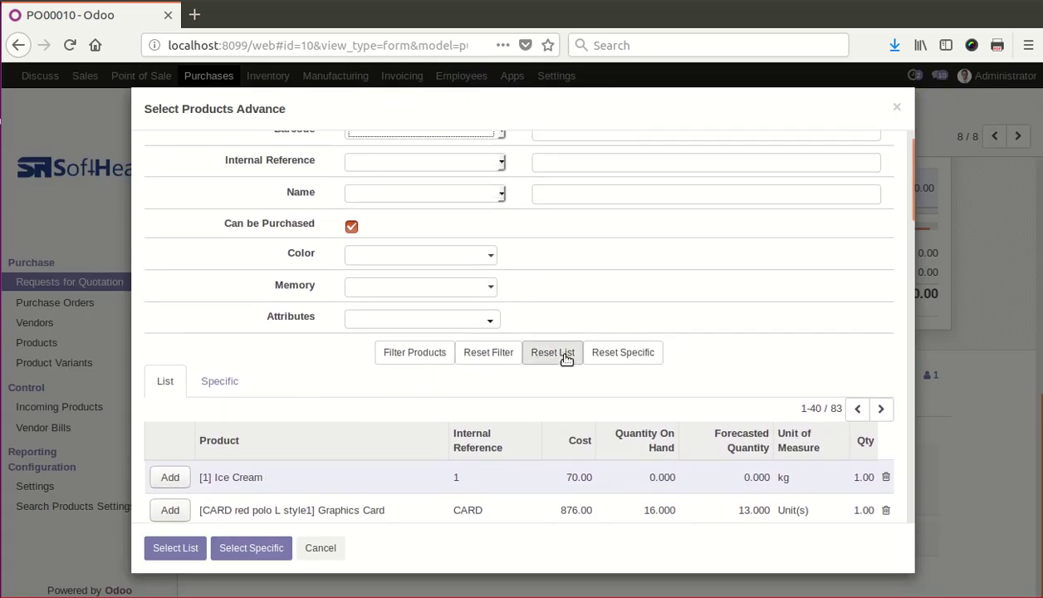
click(553, 355)
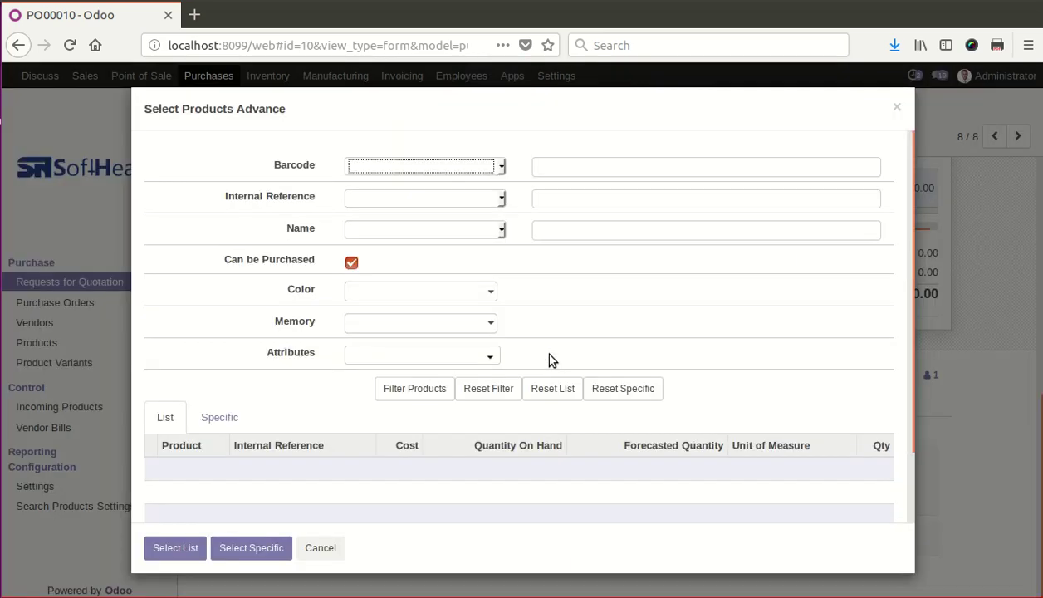
Step: Review the specific products list and clear it with Reset Specific
scroll(300, 440, down, 2)
click(219, 342)
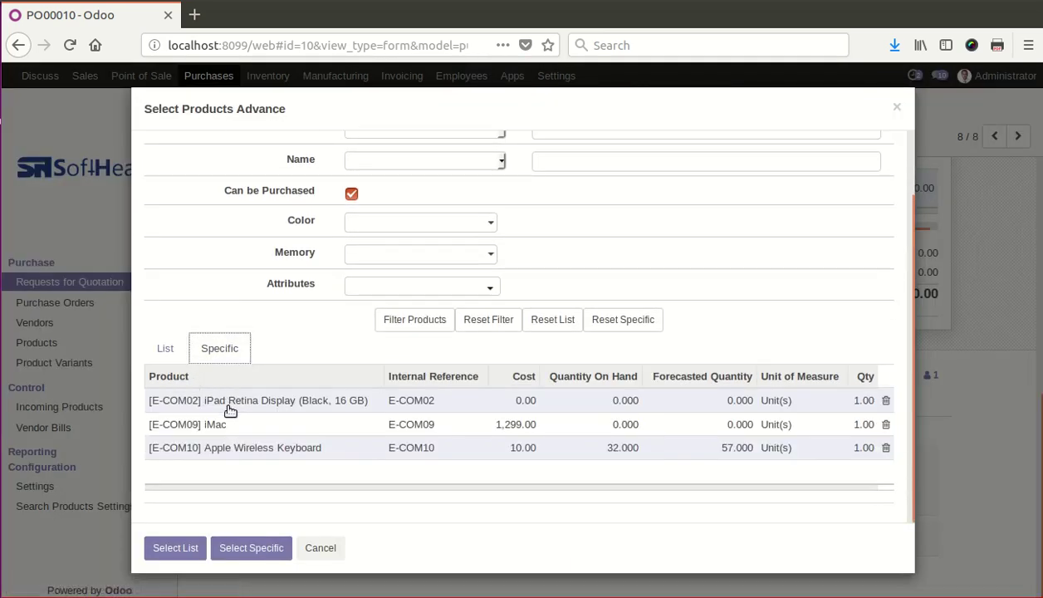
click(635, 330)
scroll(315, 415, down, 3)
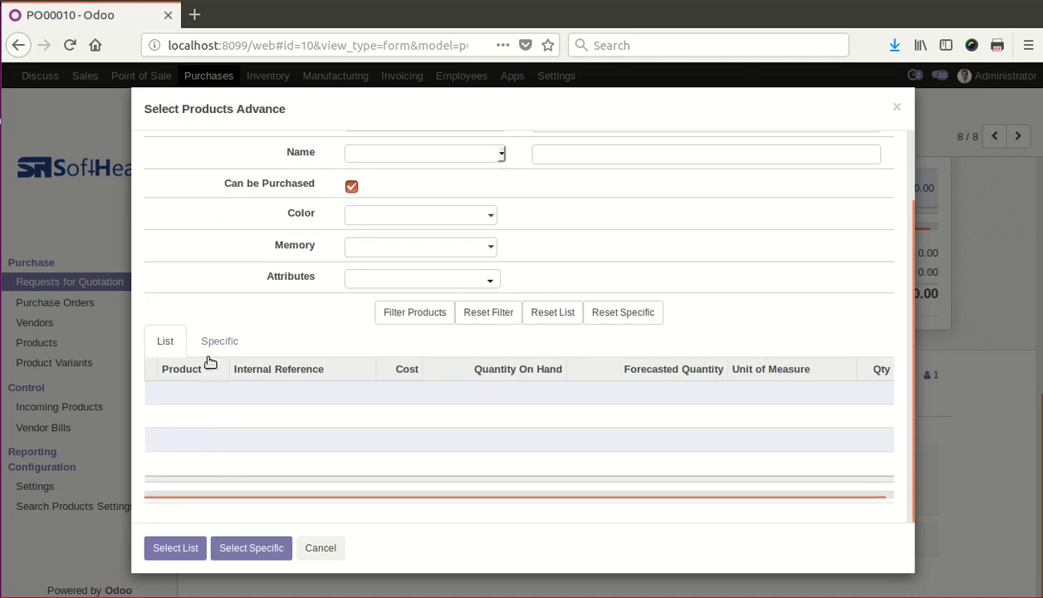
Step: Reset the search filters and filter the product list by Color: White and Memory: 32 GB
click(174, 354)
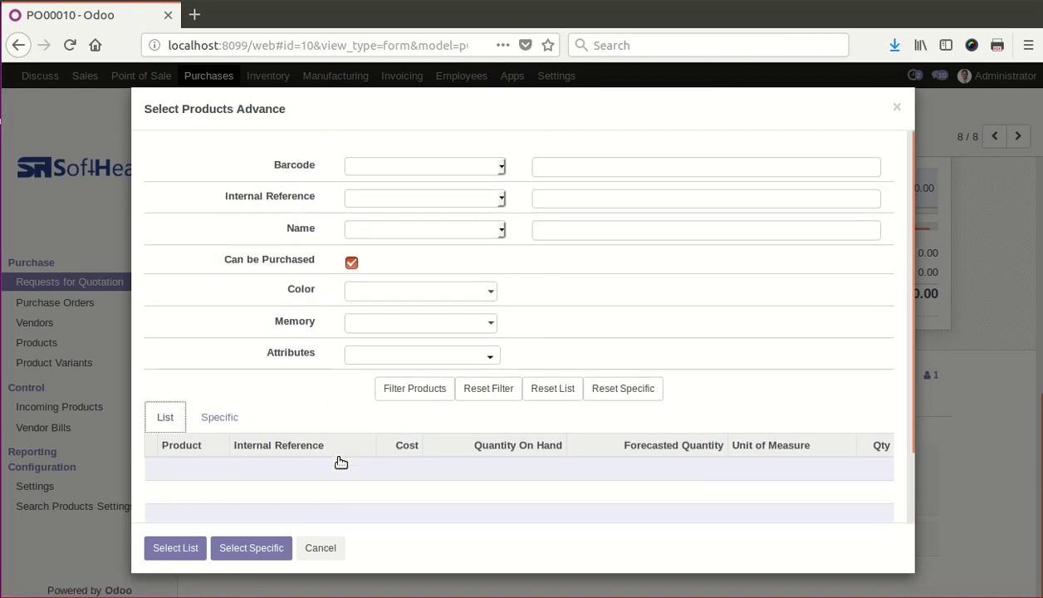
click(488, 388)
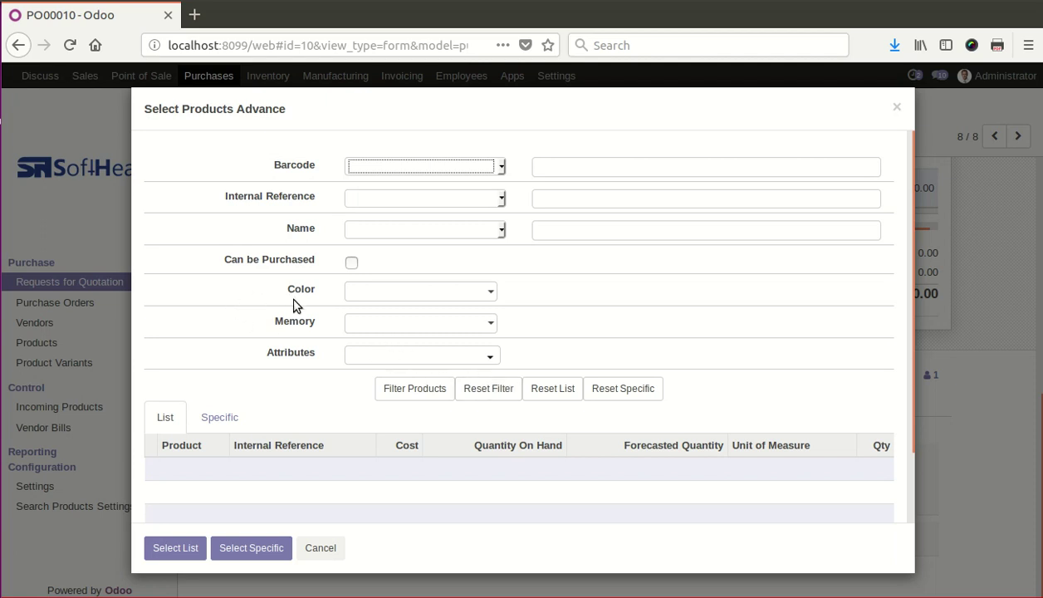
click(373, 292)
click(399, 310)
click(415, 323)
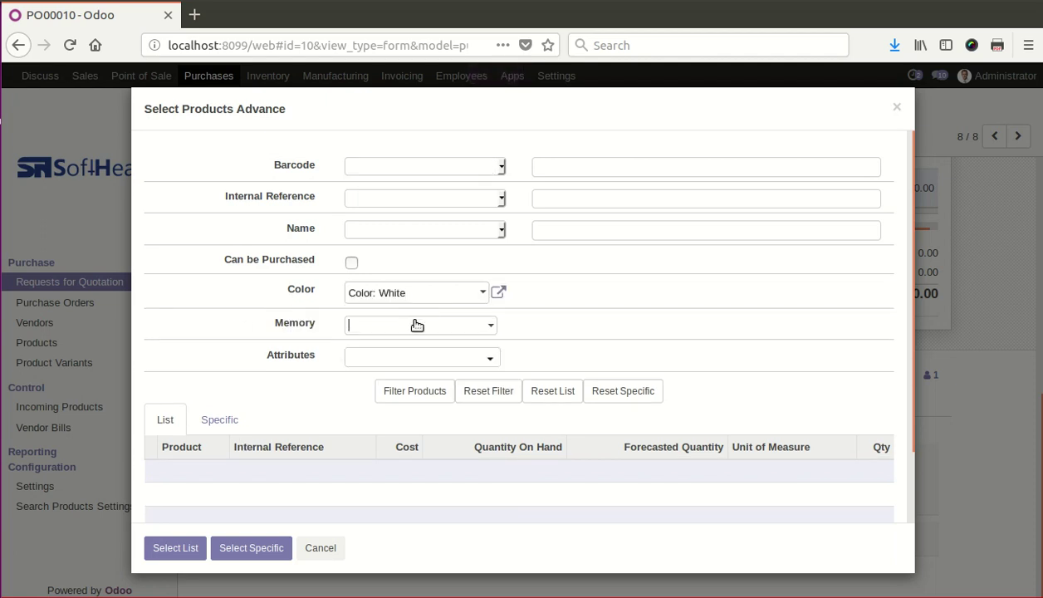
click(438, 370)
click(416, 392)
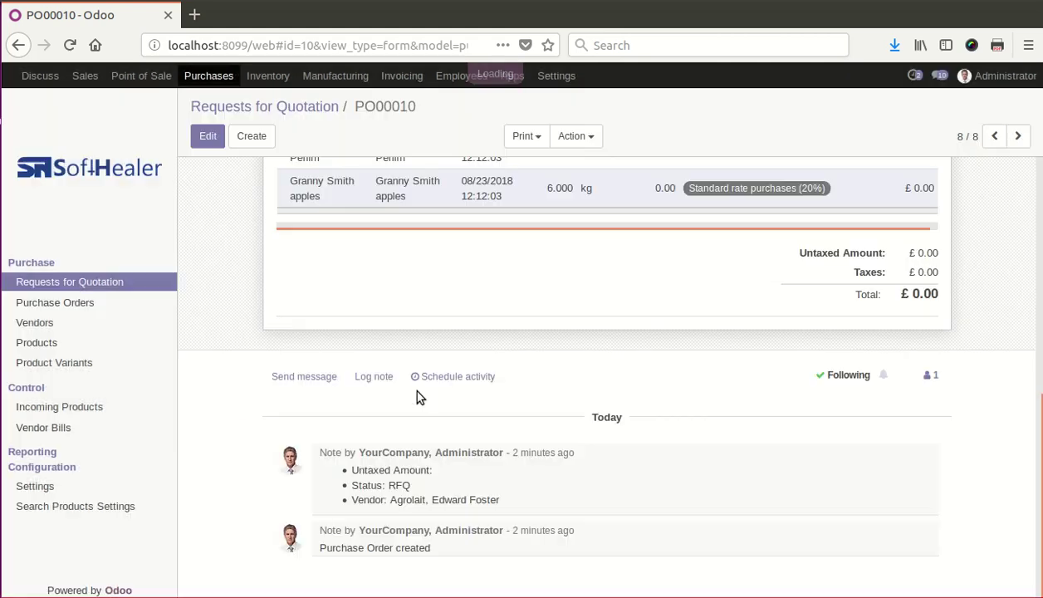
Step: Set the quantity of iPad Retina Display (White, 32 GB) to 5 and add the filtered list to the quotation
scroll(372, 412, down, 2)
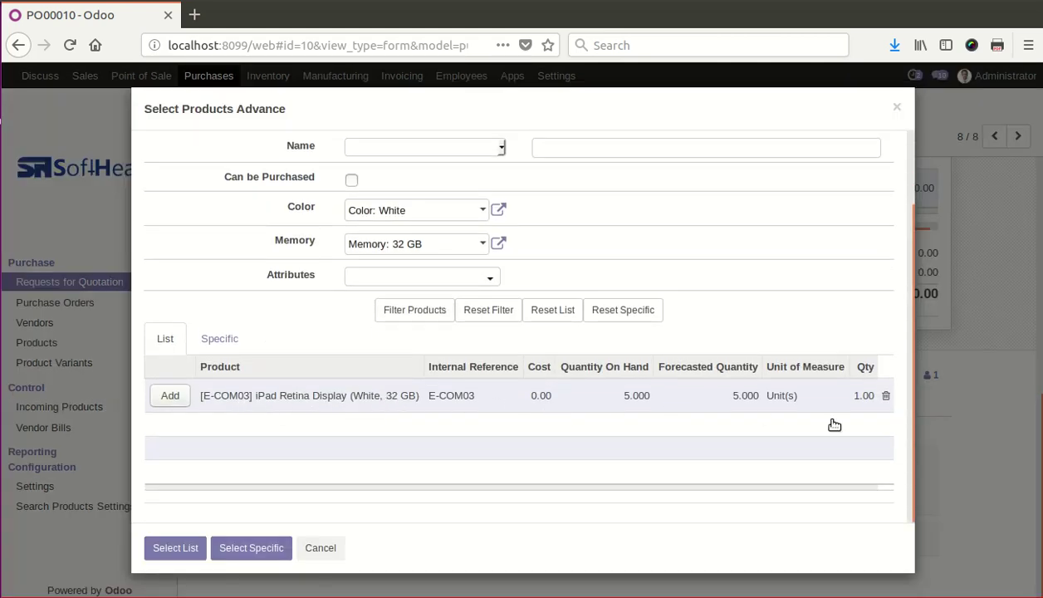
click(866, 396)
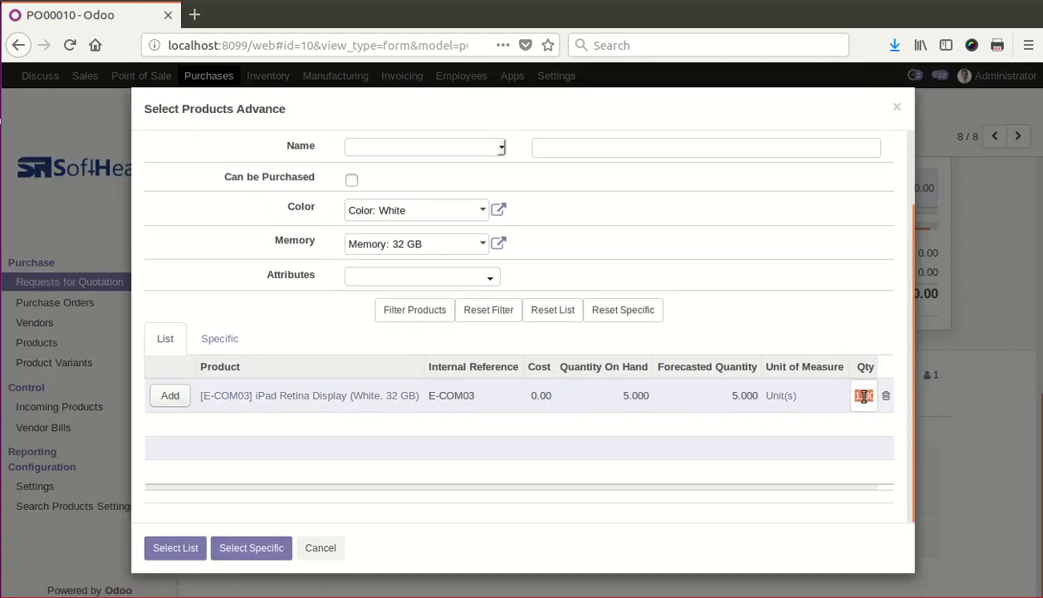
drag(787, 317, 807, 329)
click(816, 347)
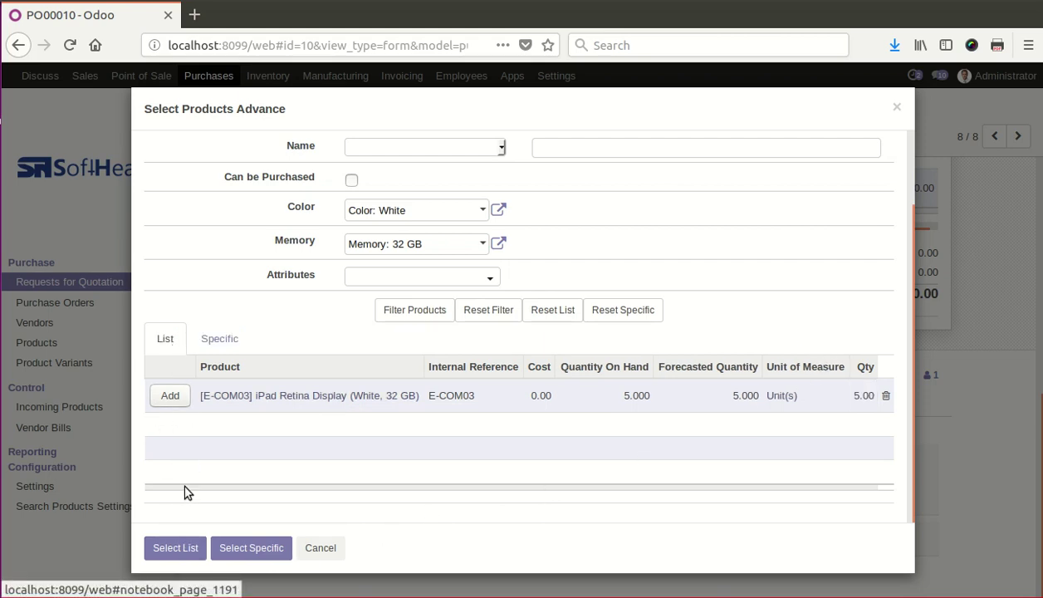
click(170, 547)
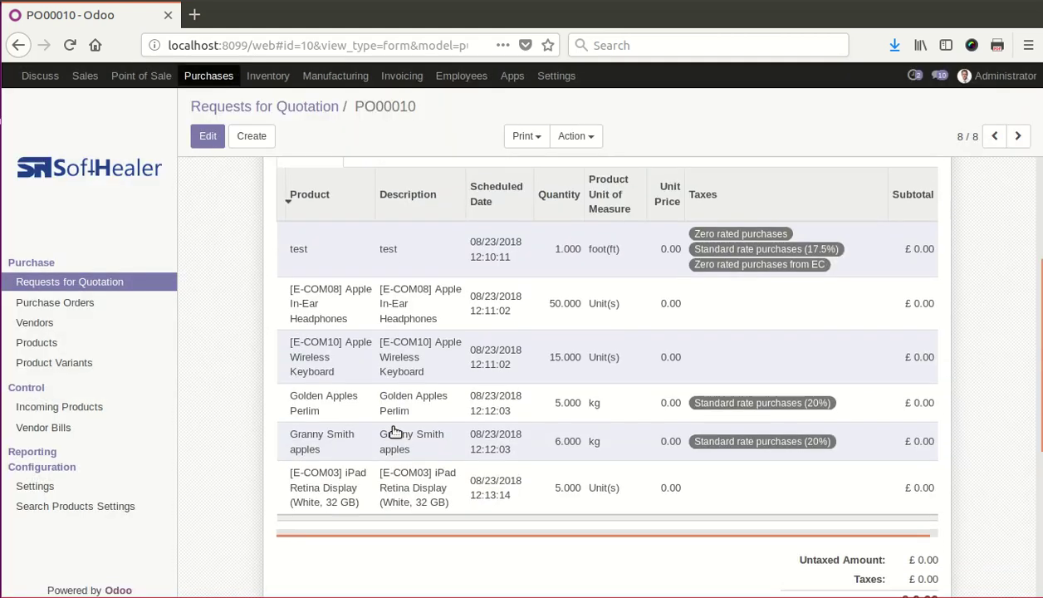
Step: Reopen the advanced product selection and filter the products by the attributes Color: White and Wi-Fi: 2.4 GHz
scroll(555, 498, up, 5)
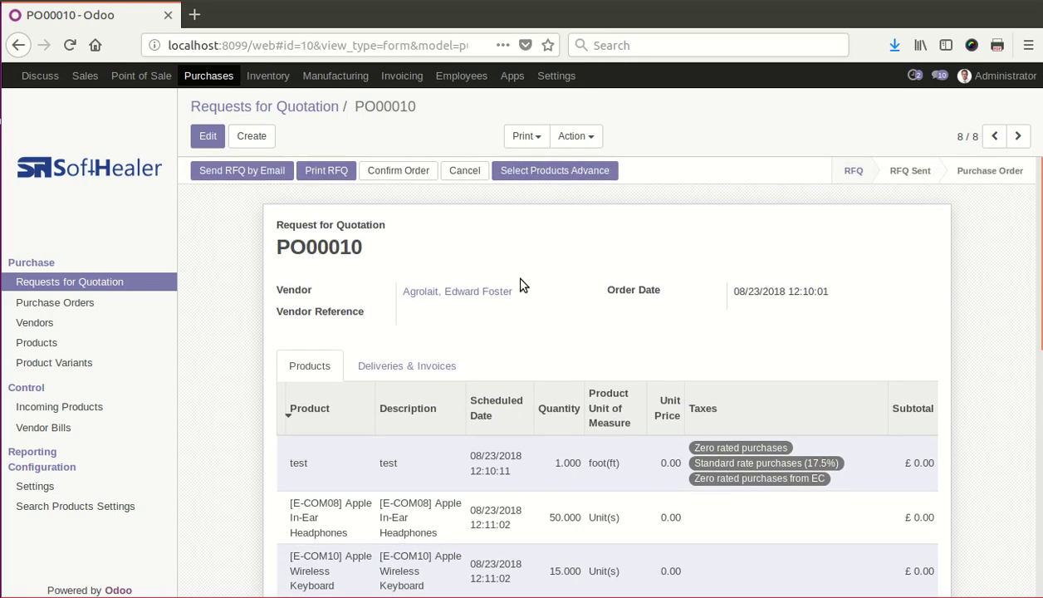
click(519, 170)
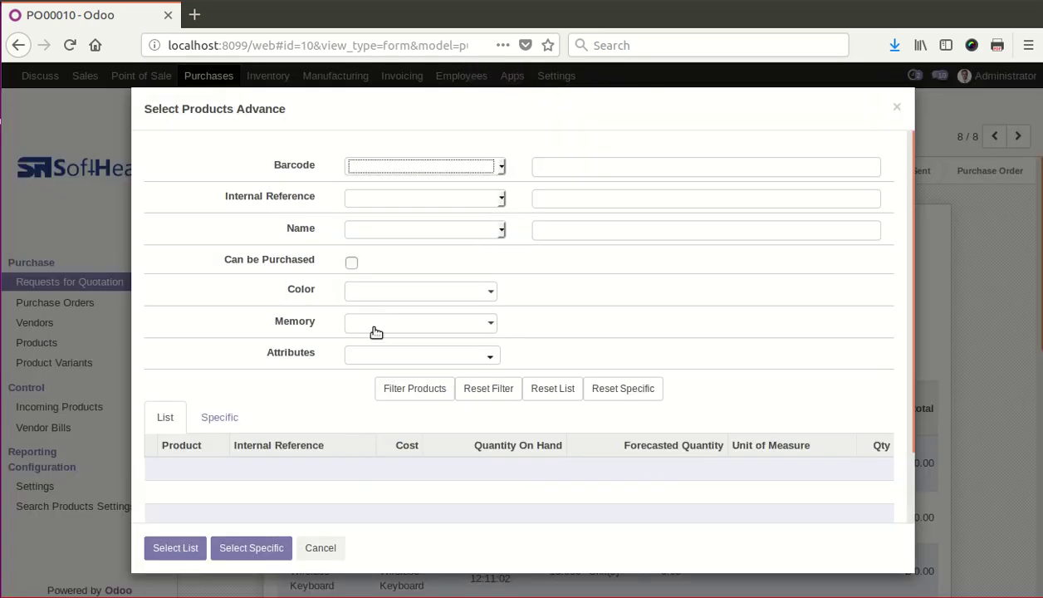
click(355, 355)
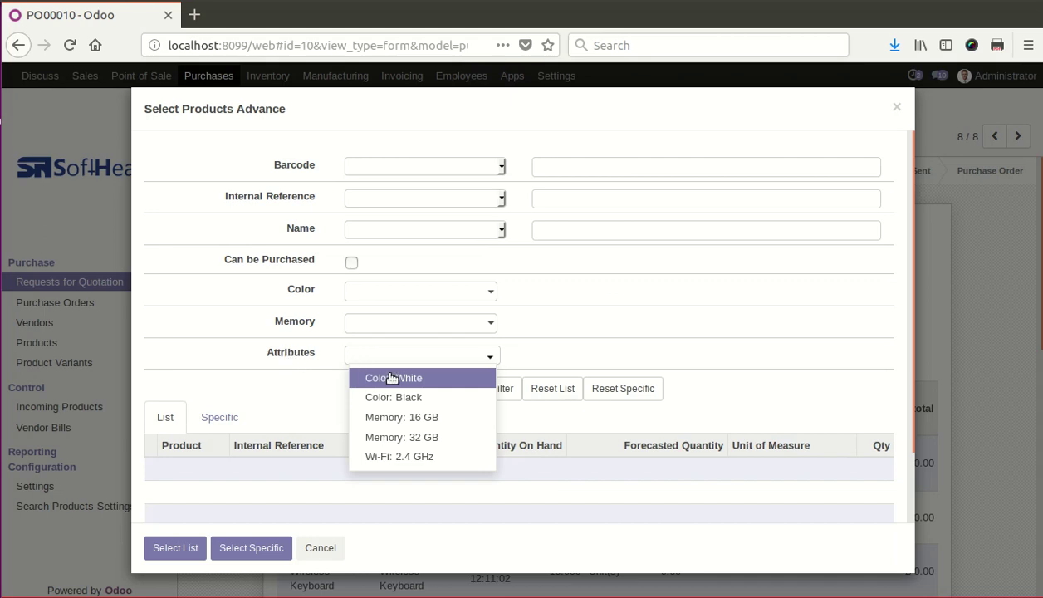
click(392, 378)
click(454, 357)
click(488, 433)
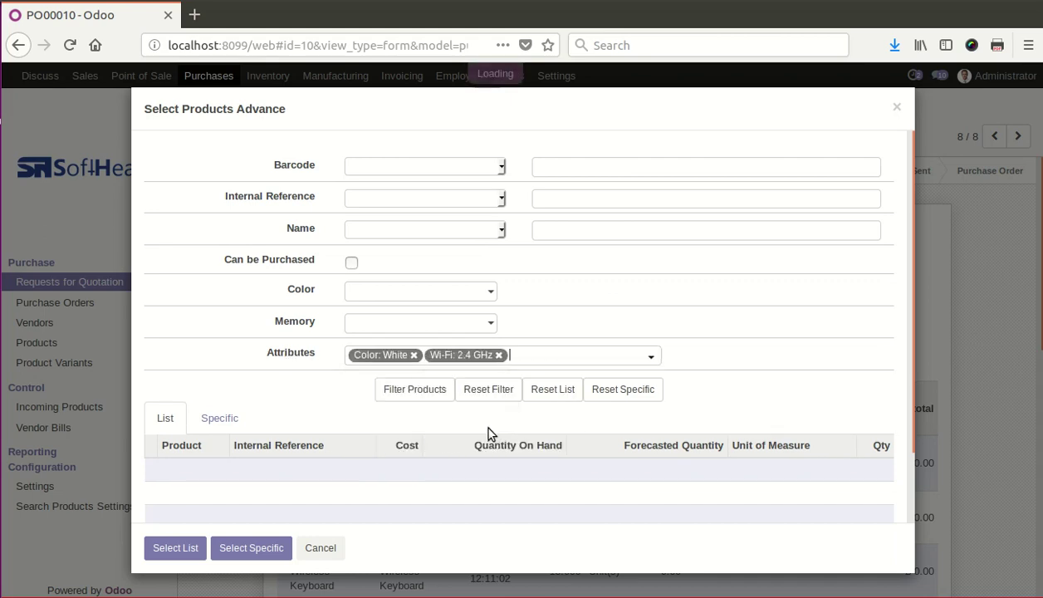
click(414, 390)
scroll(399, 402, down, 3)
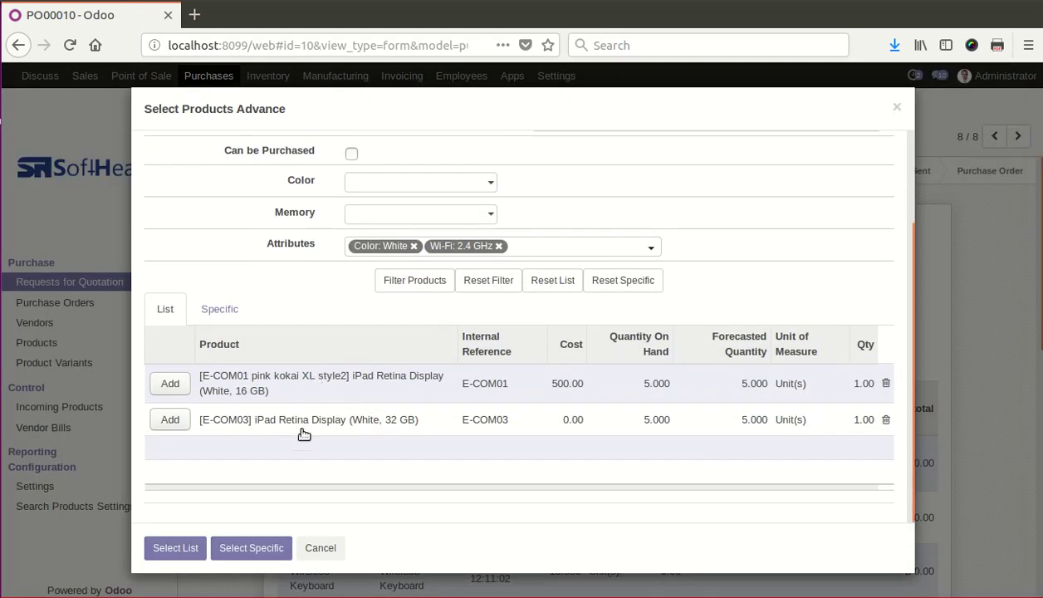
Step: Remove the Wi-Fi: 2.4 GHz attribute and filter the products by Color: White only
scroll(419, 407, up, 3)
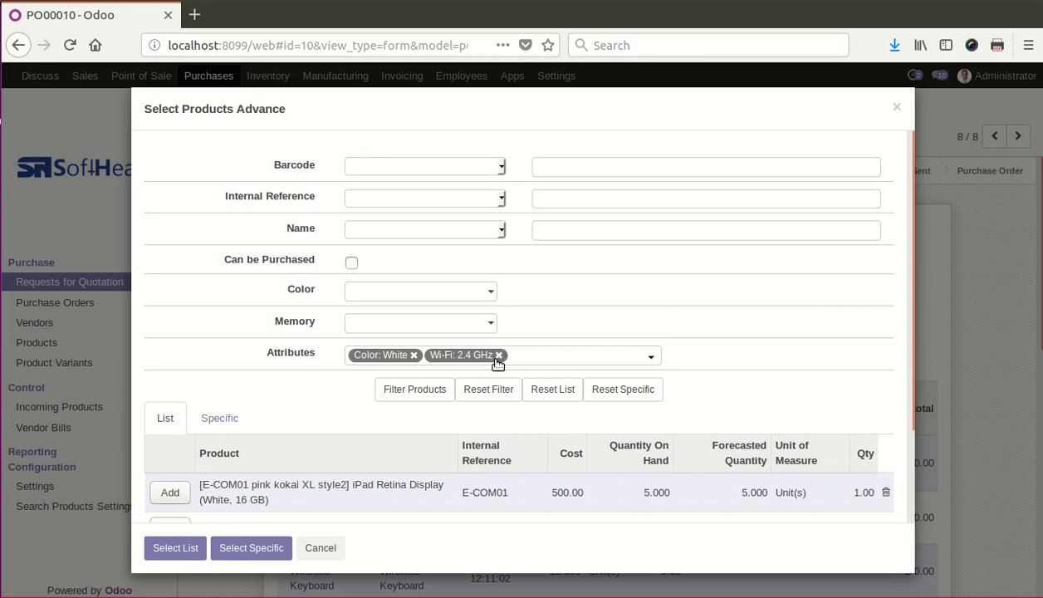
click(499, 355)
click(477, 360)
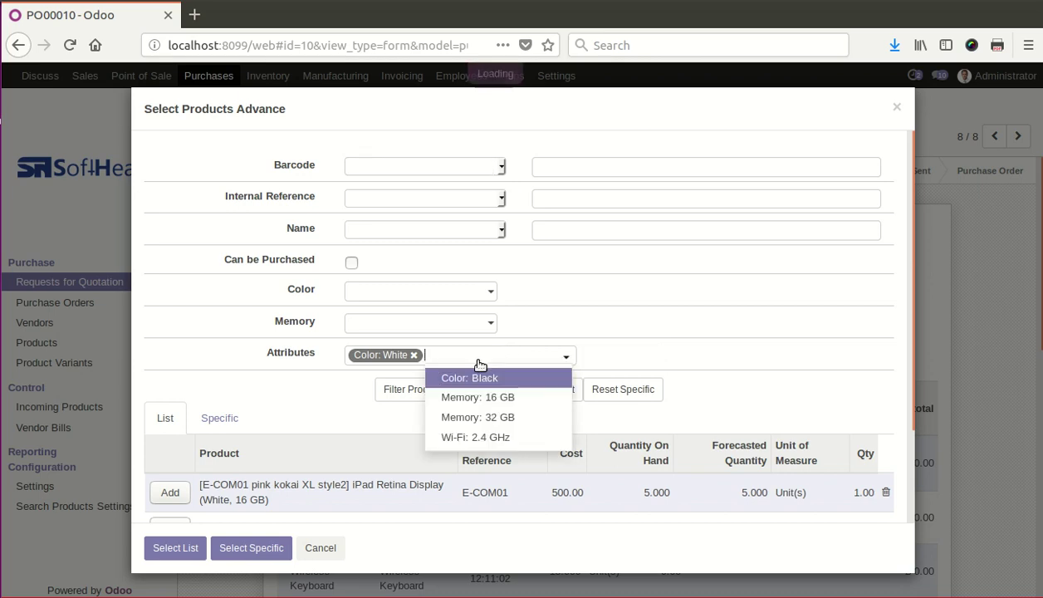
click(396, 398)
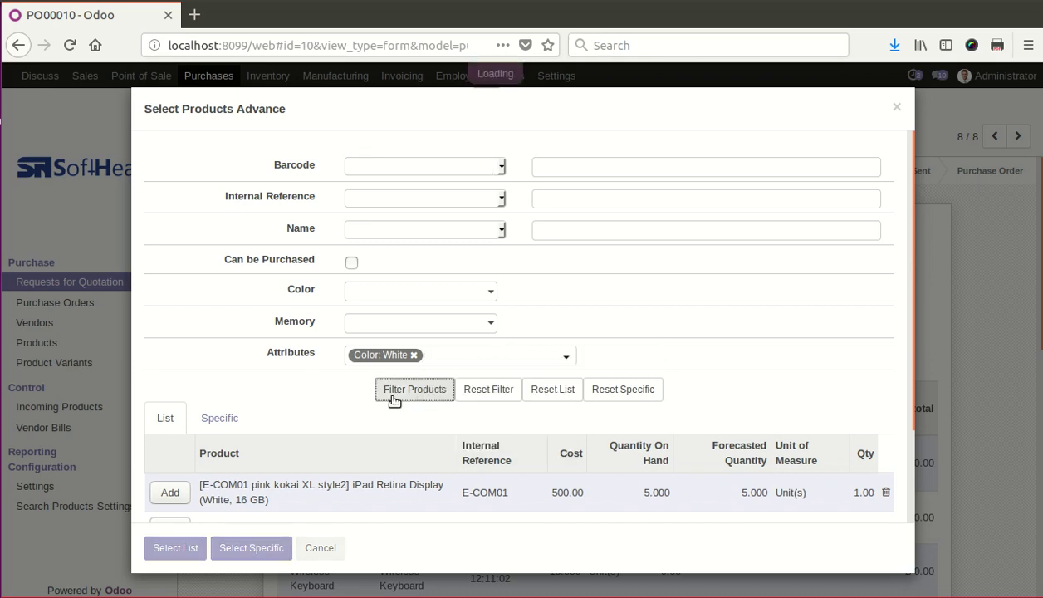
scroll(282, 412, down, 3)
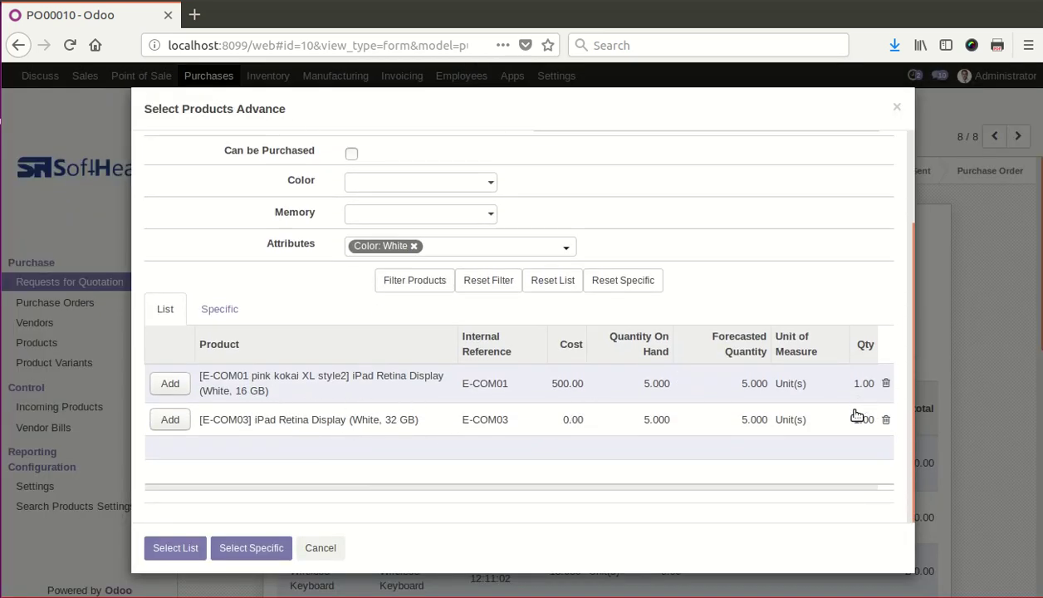
Step: Reset the attribute filter and cancel the advanced product selection without adding any products
scroll(536, 396, up, 3)
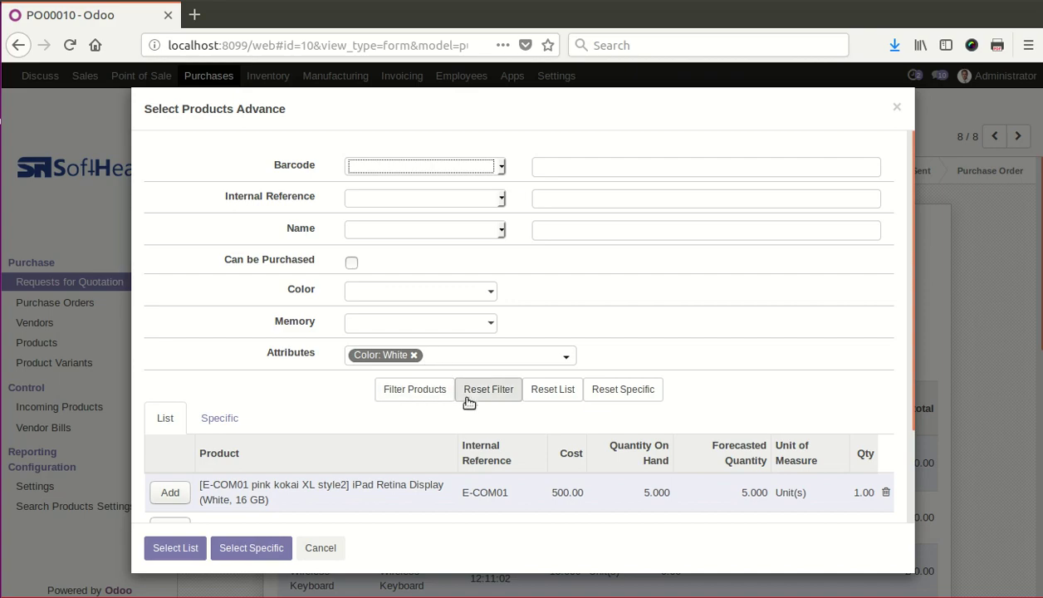
click(469, 402)
scroll(360, 453, down, 3)
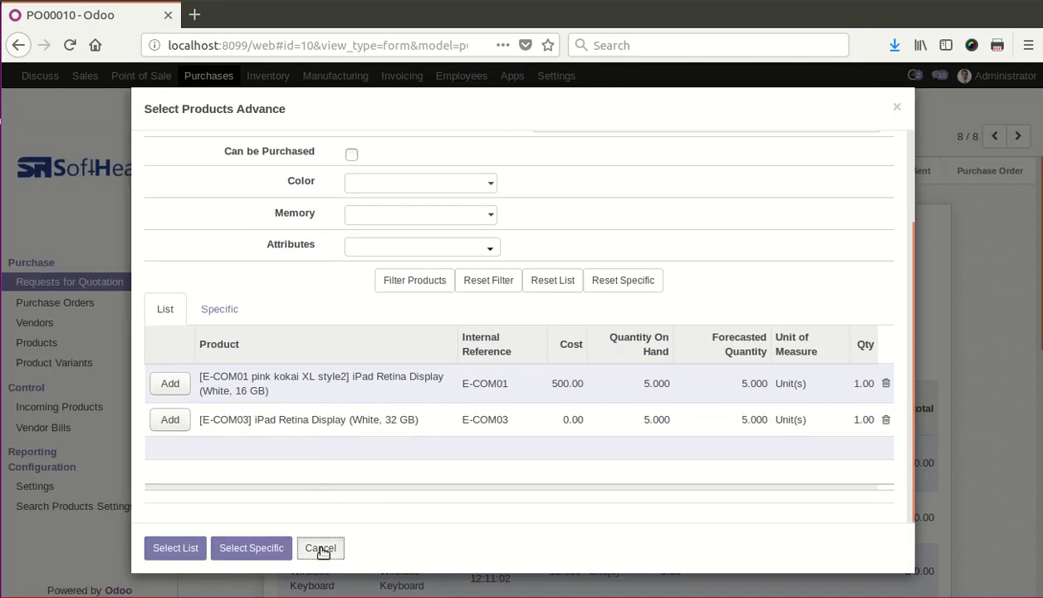
click(322, 550)
scroll(309, 498, down, 3)
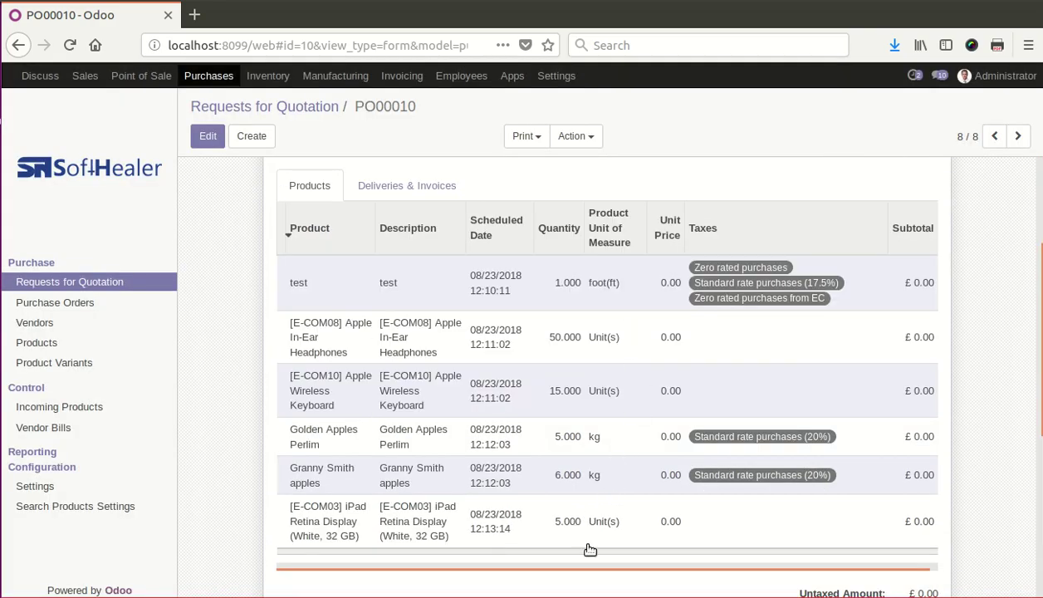
scroll(316, 511, up, 5)
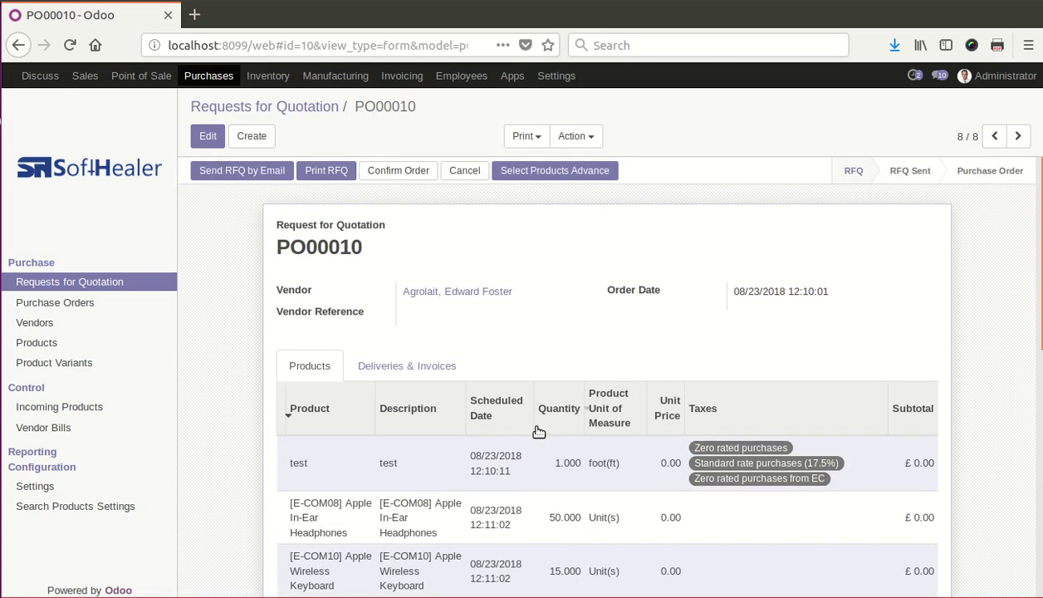
click(855, 0)
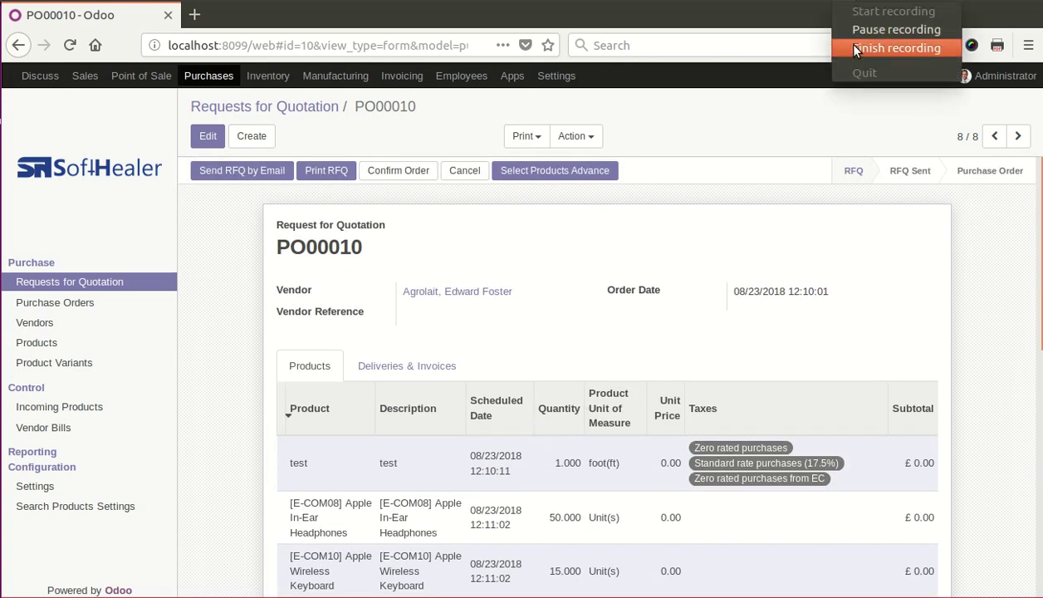